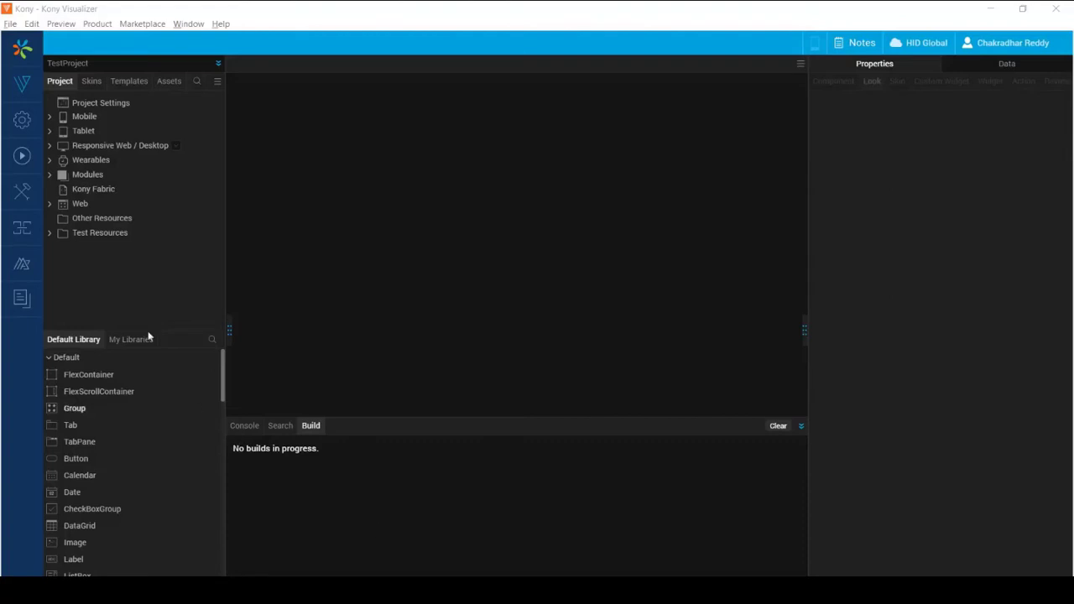
Create a new custom app project named SampleProject using the Kony Reference Architecture project type
left_click(12, 24)
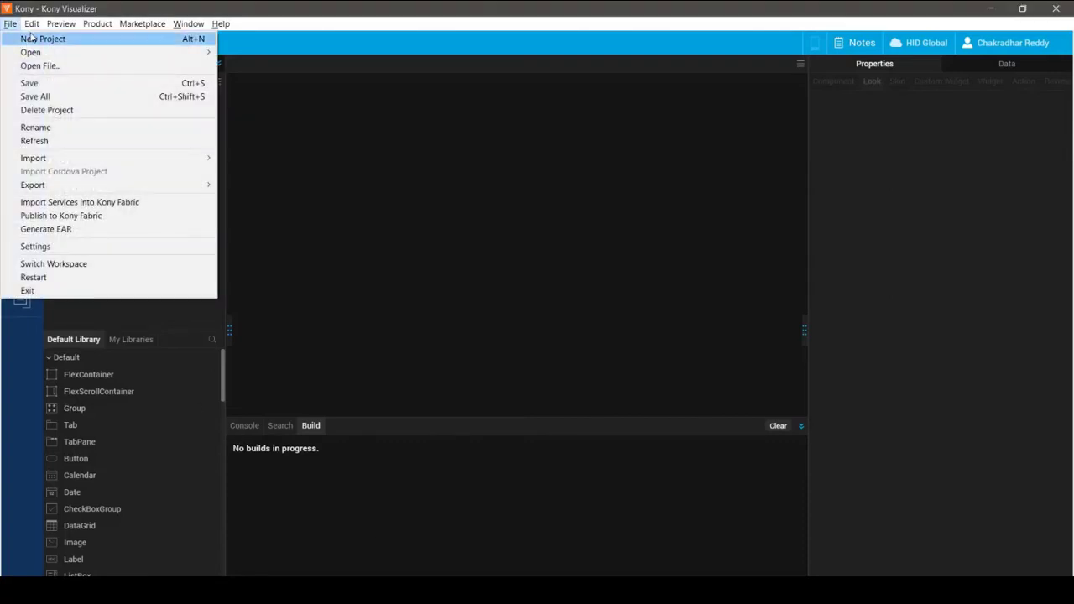
left_click(30, 38)
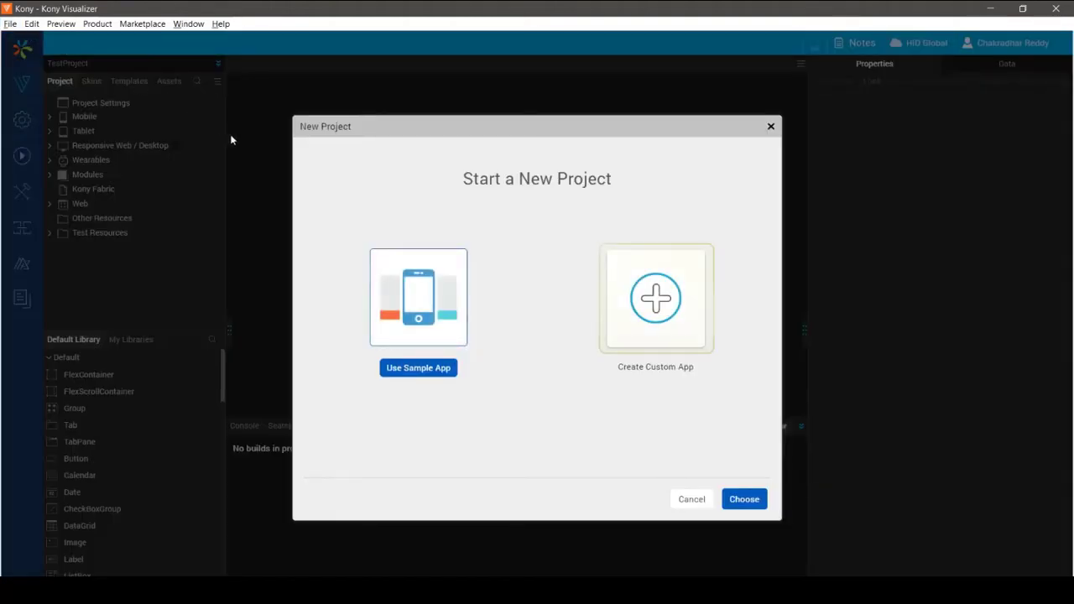
left_click(690, 342)
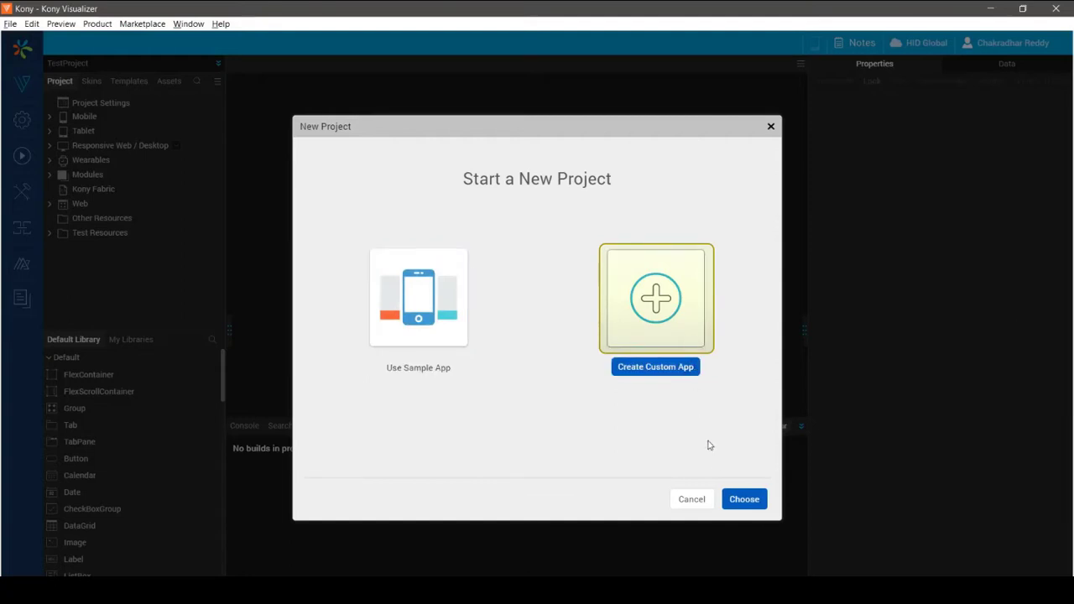
left_click(753, 509)
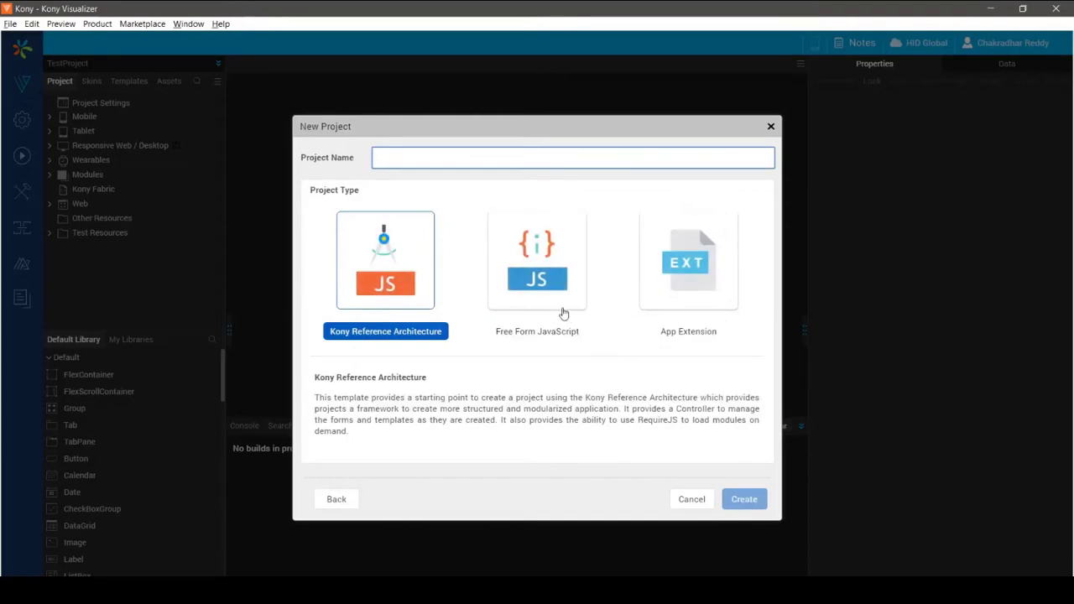
type("S")
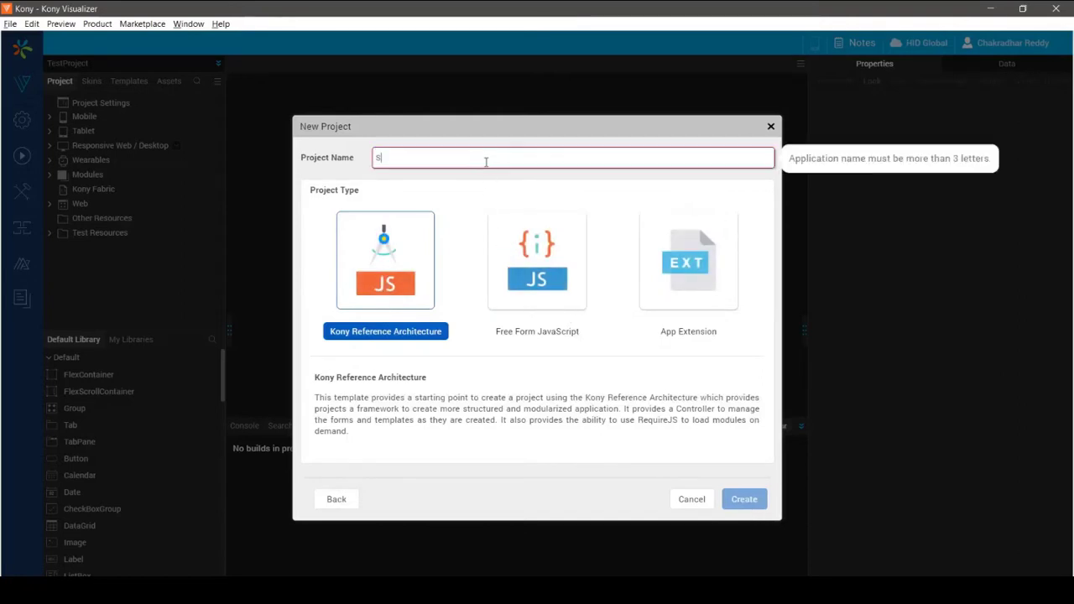
type("ampleProject")
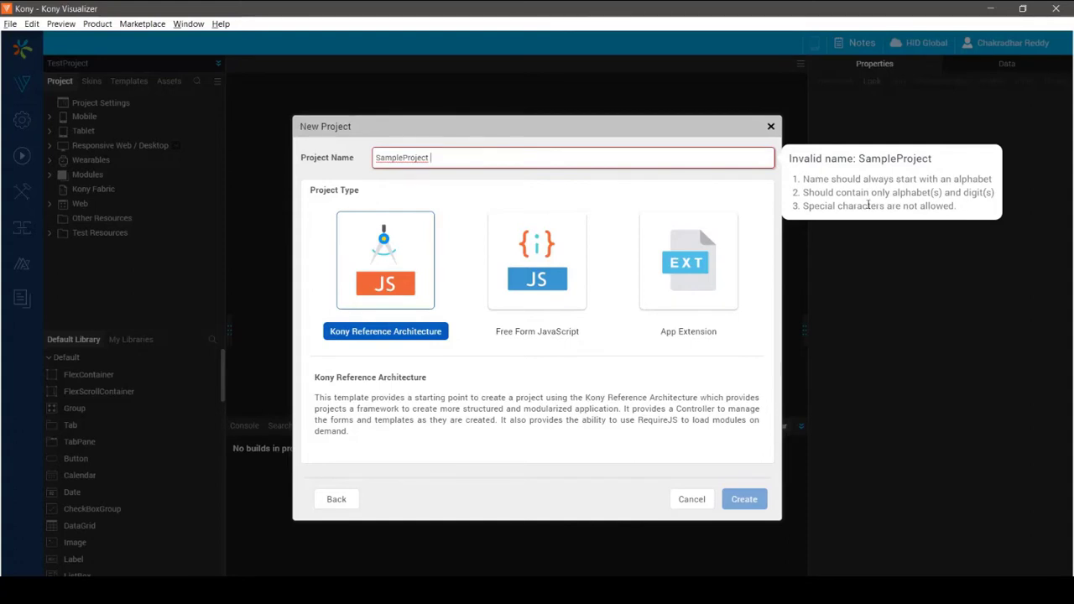
key("BackSpace")
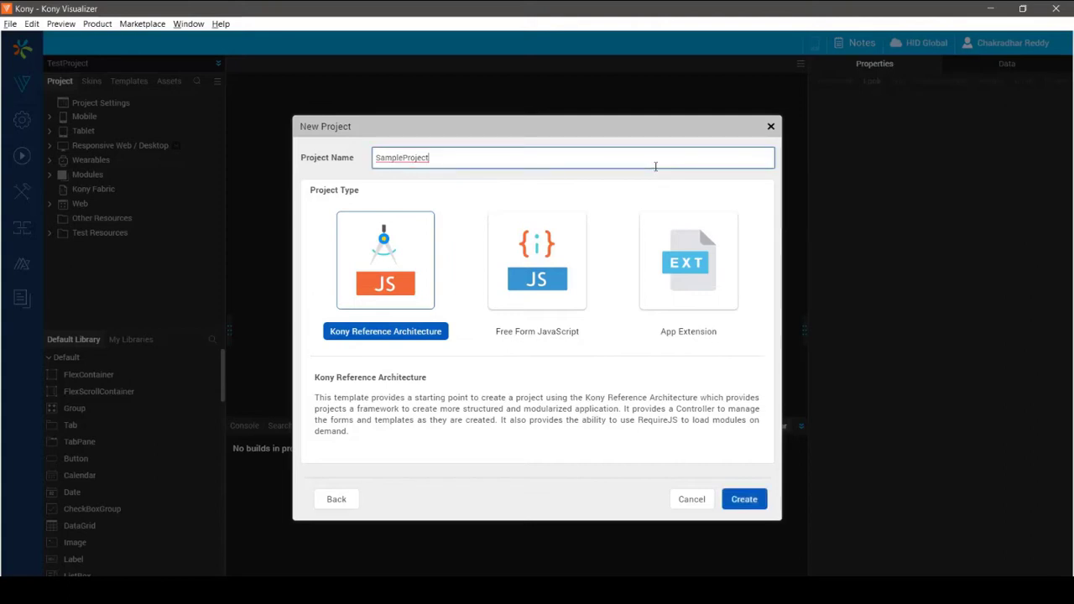
left_click(743, 504)
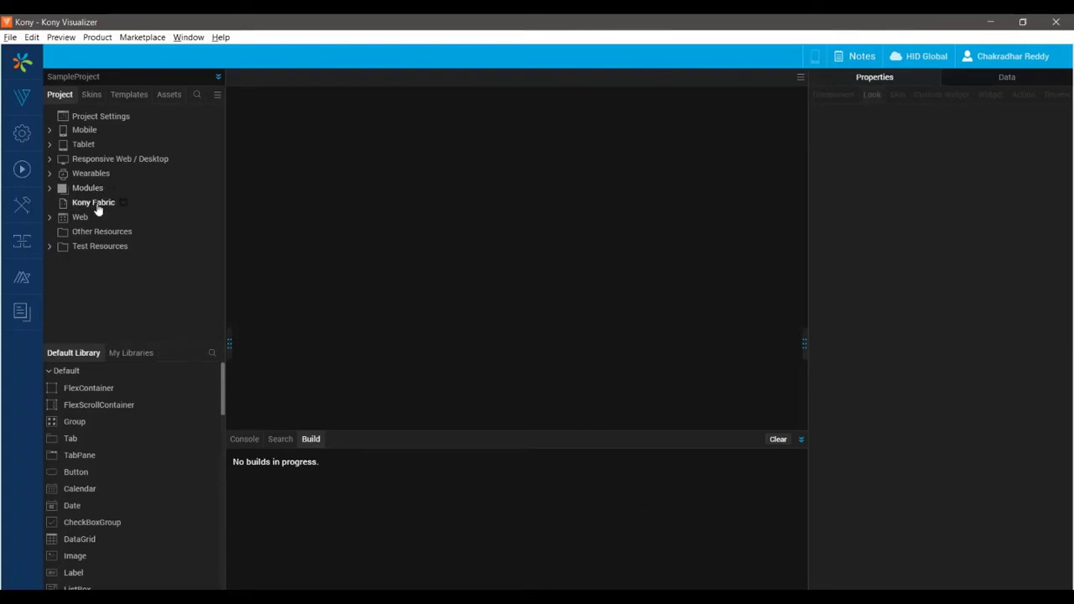
left_click(81, 118)
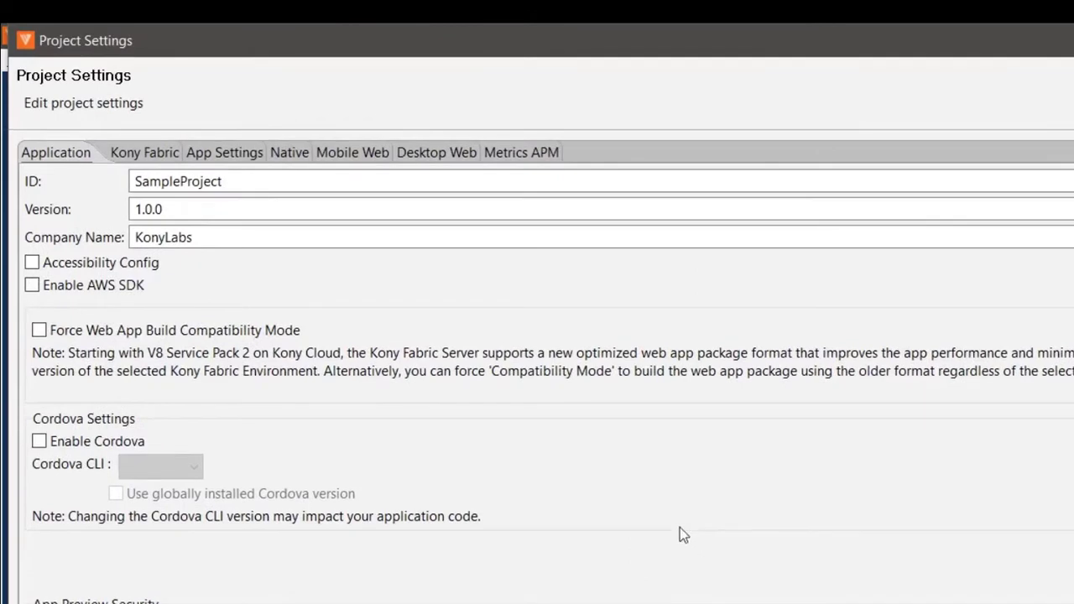
left_click(167, 157)
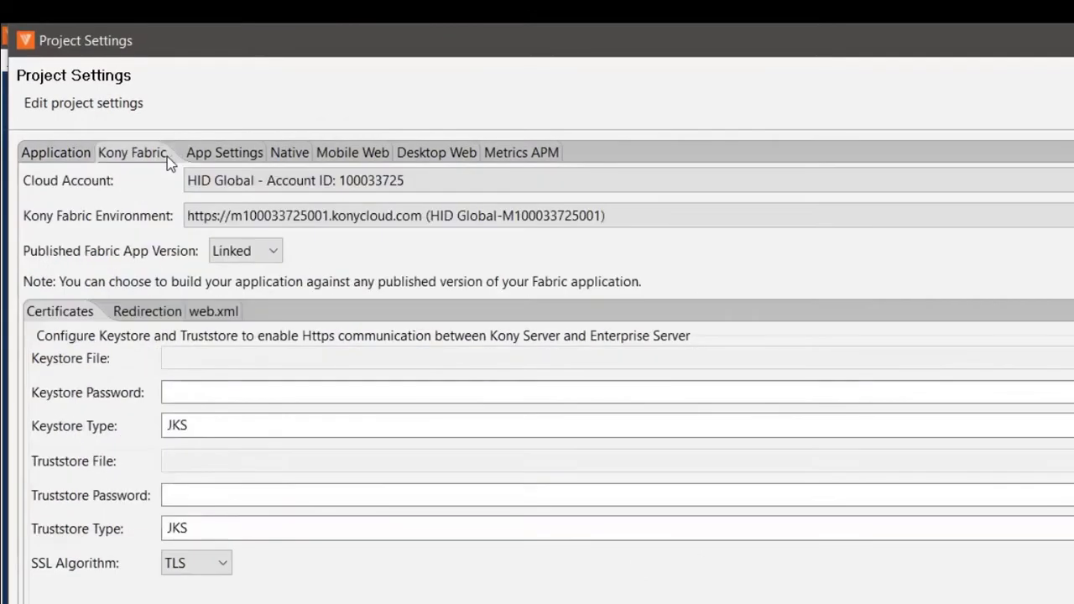
left_click(306, 223)
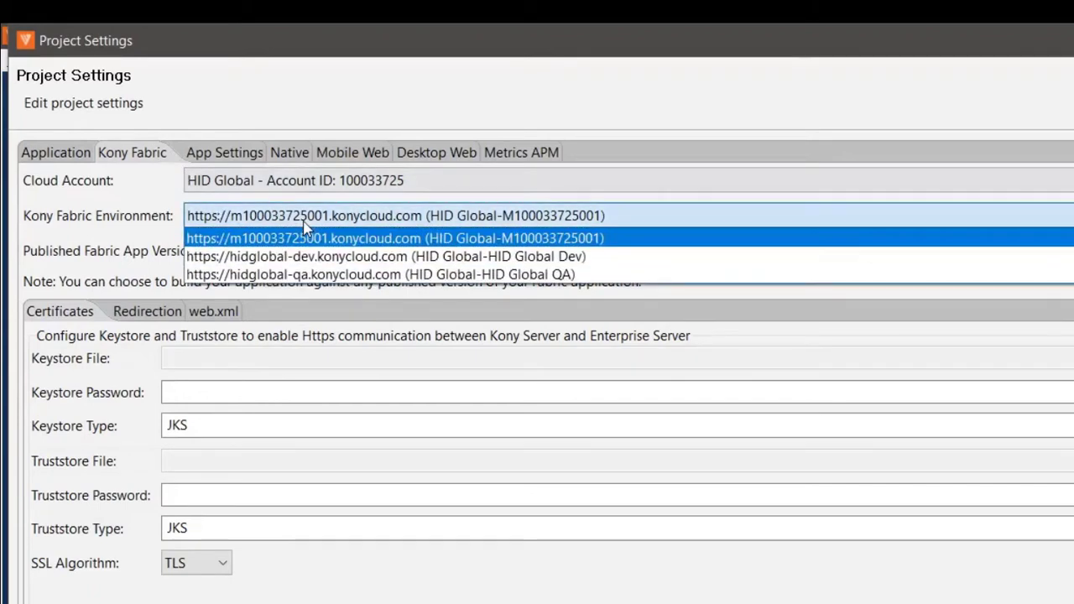
left_click(344, 261)
Set the application's company name to HIDGlobal and save the project settings
left_click(89, 154)
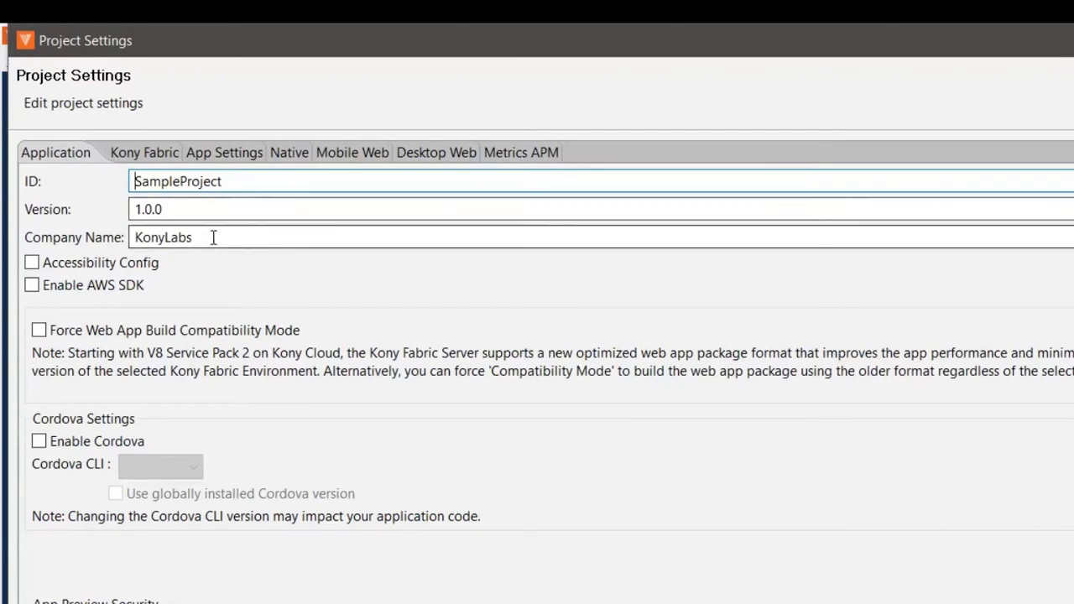
left_click(185, 238)
double_click(186, 238)
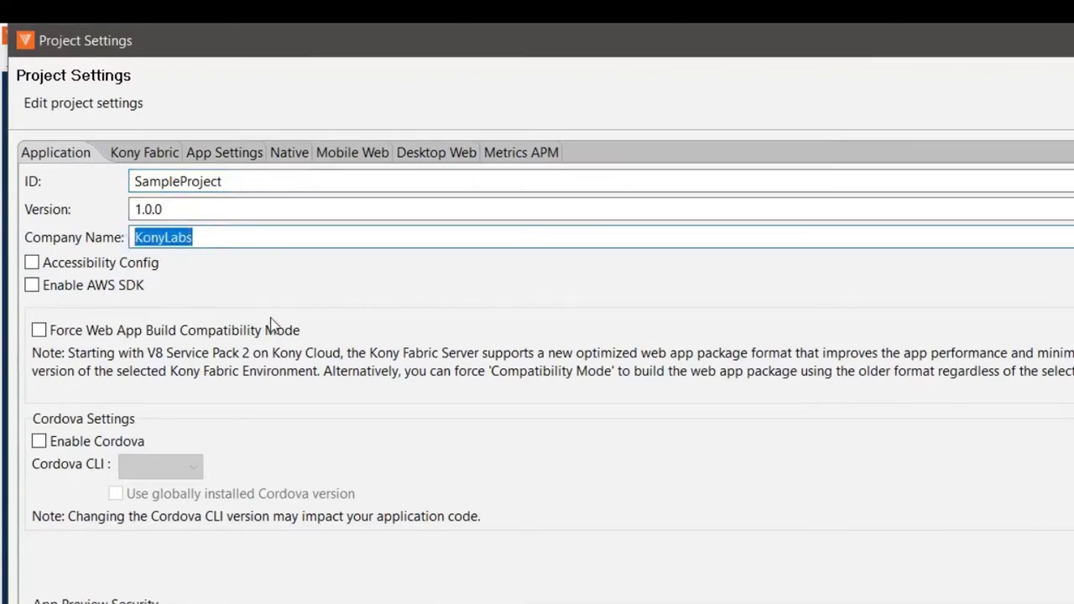
type("HIDGlob")
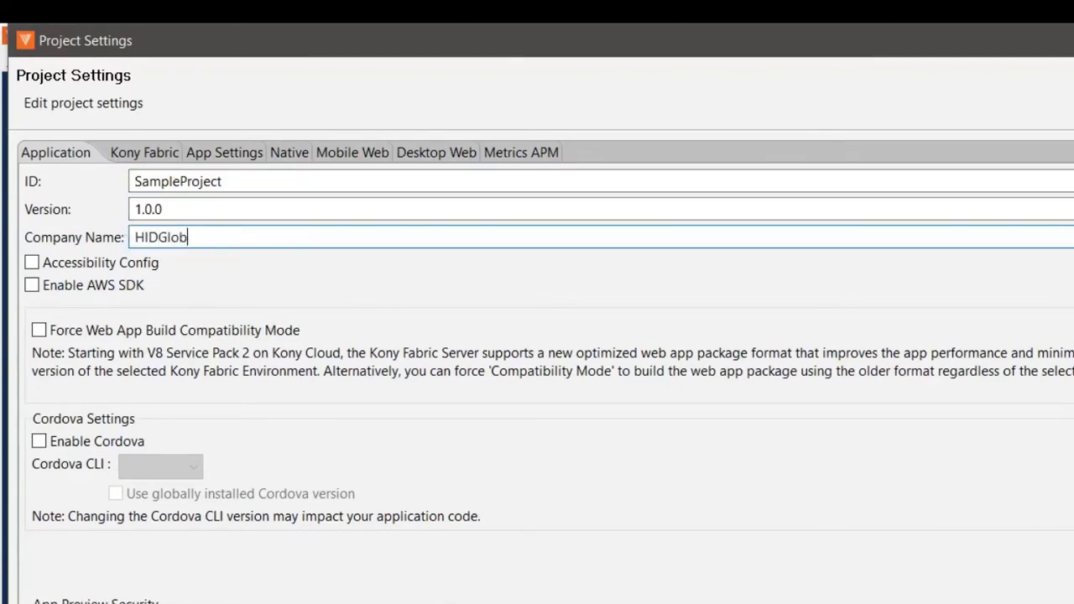
type("al")
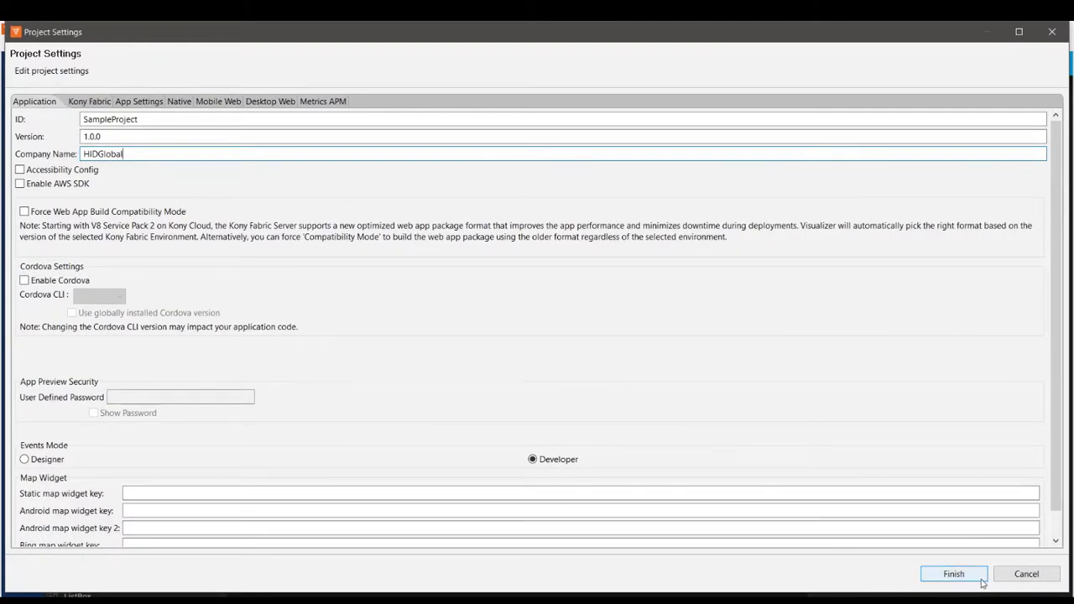
left_click(974, 581)
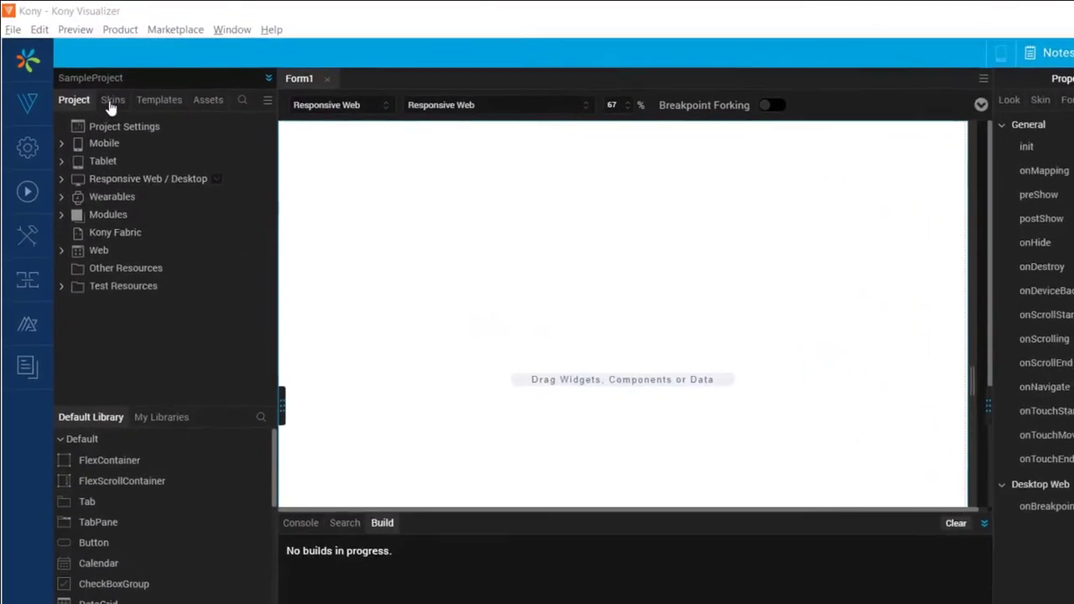
Look through the widget skins available in the project's defaultTheme
left_click(111, 100)
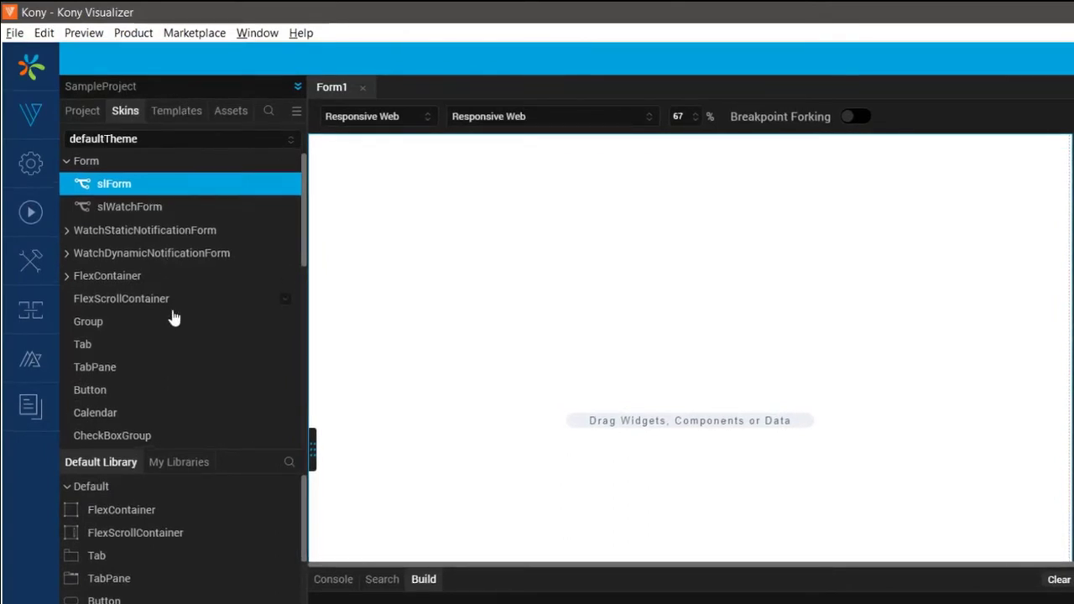
scroll(172, 317, "down", 8)
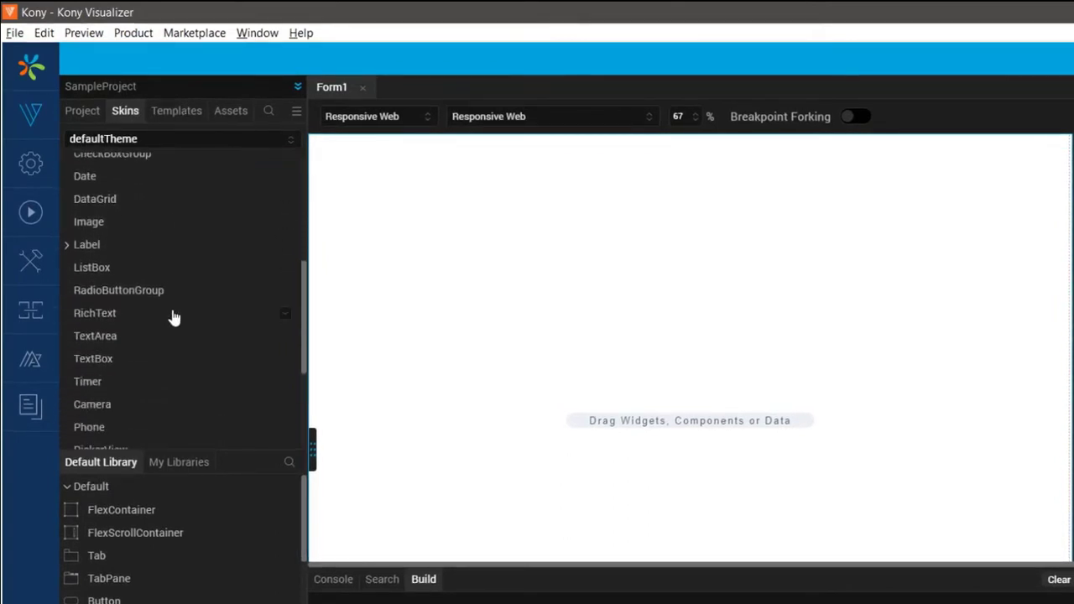
scroll(172, 317, "down", 4)
scroll(172, 318, "up", 6)
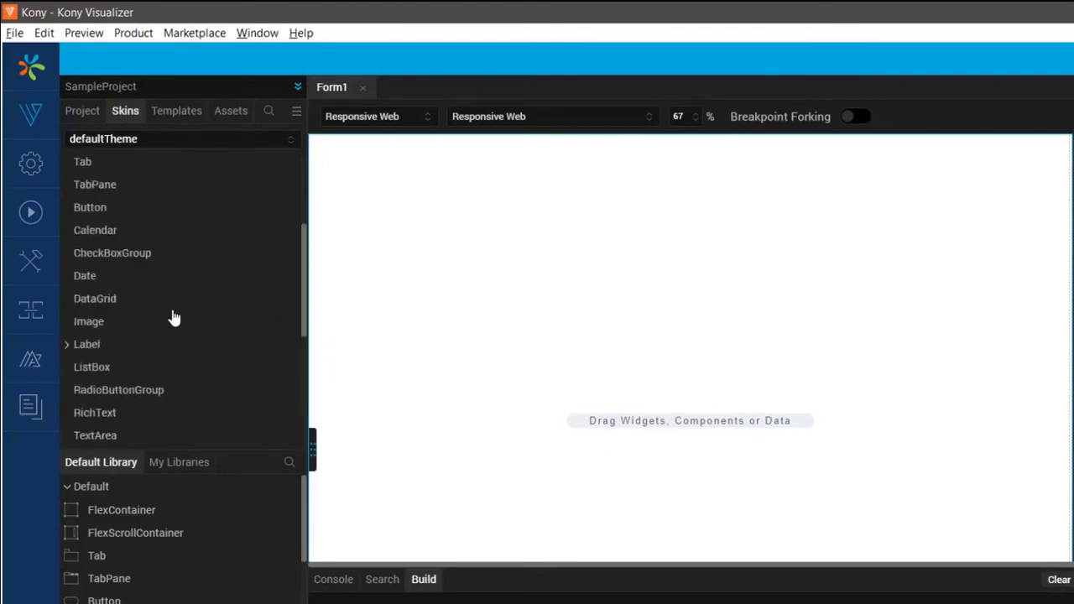
scroll(173, 318, "up", 6)
Examine the project's templates for the Desktop and Tablet channels, along with the Components entry
left_click(185, 114)
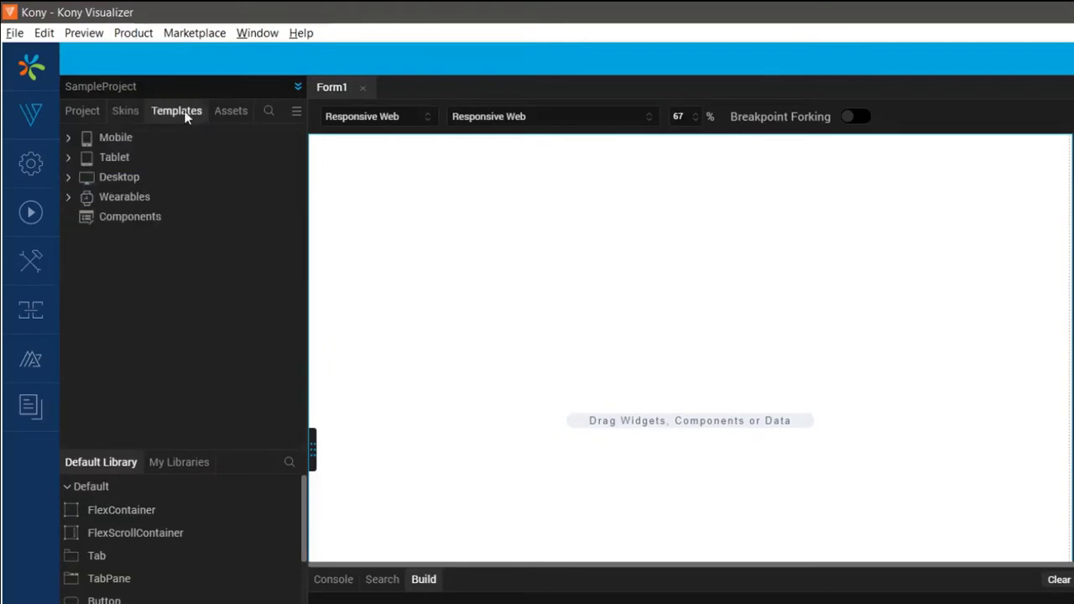
left_click(68, 177)
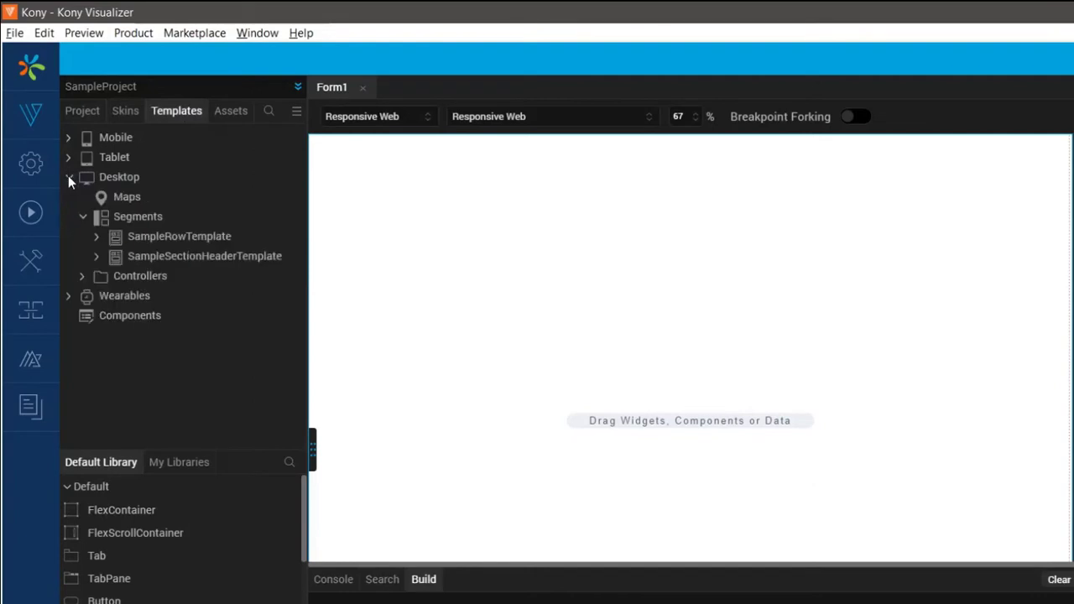
left_click(68, 157)
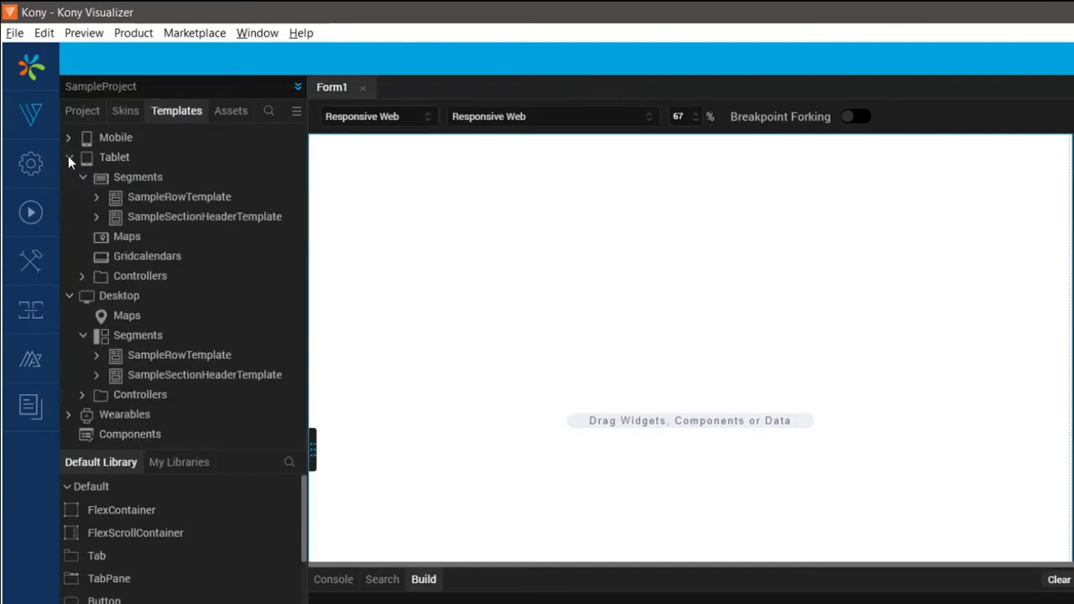
left_click(68, 157)
left_click(68, 177)
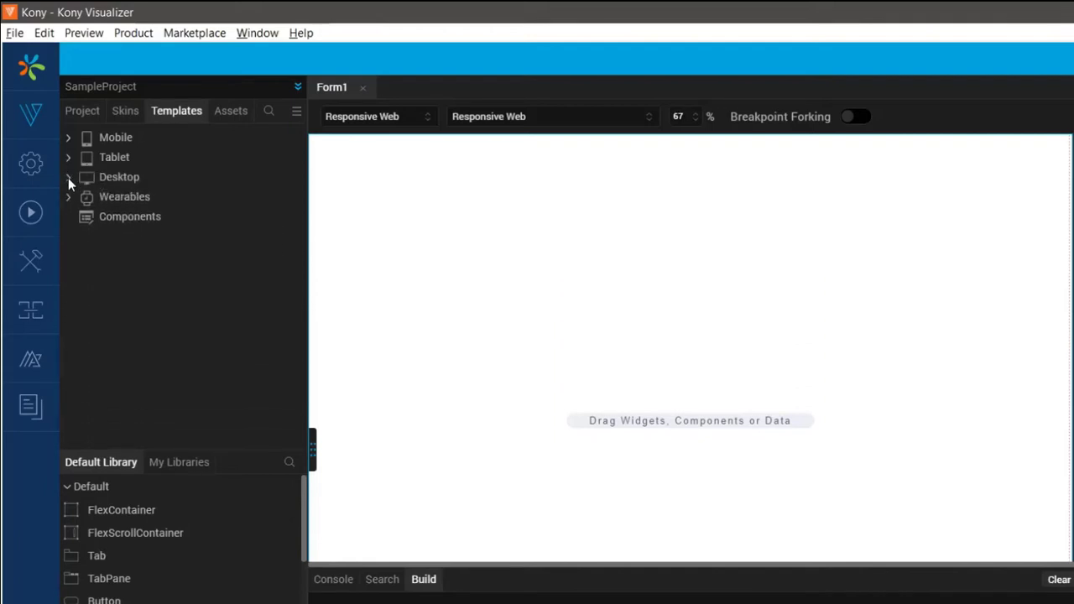
left_click(125, 224)
Examine the project's media assets for the Desktop channel, including its Common and Web folders
left_click(226, 112)
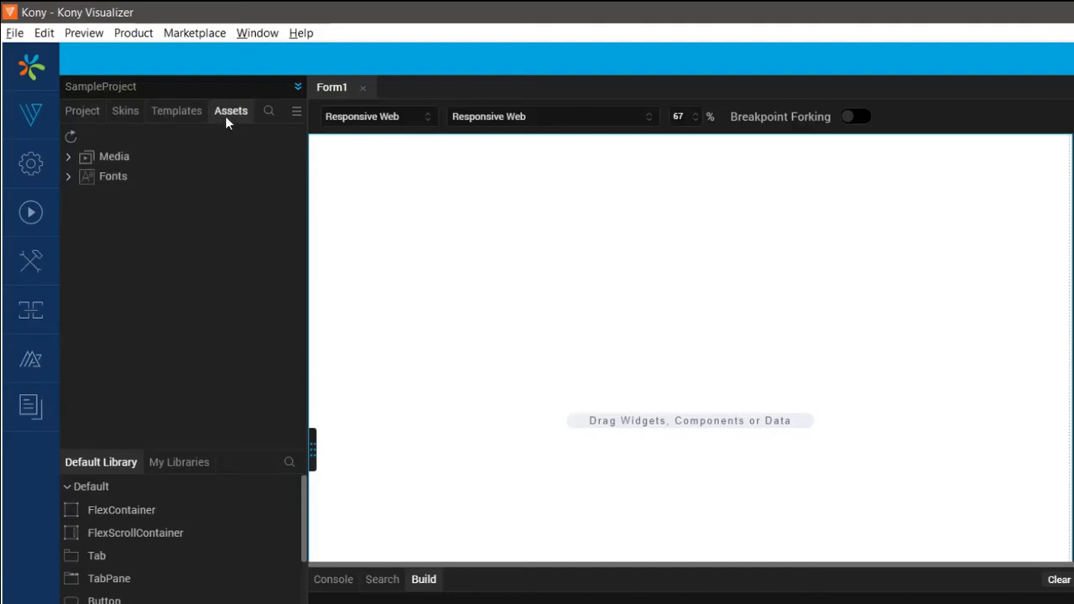
left_click(68, 157)
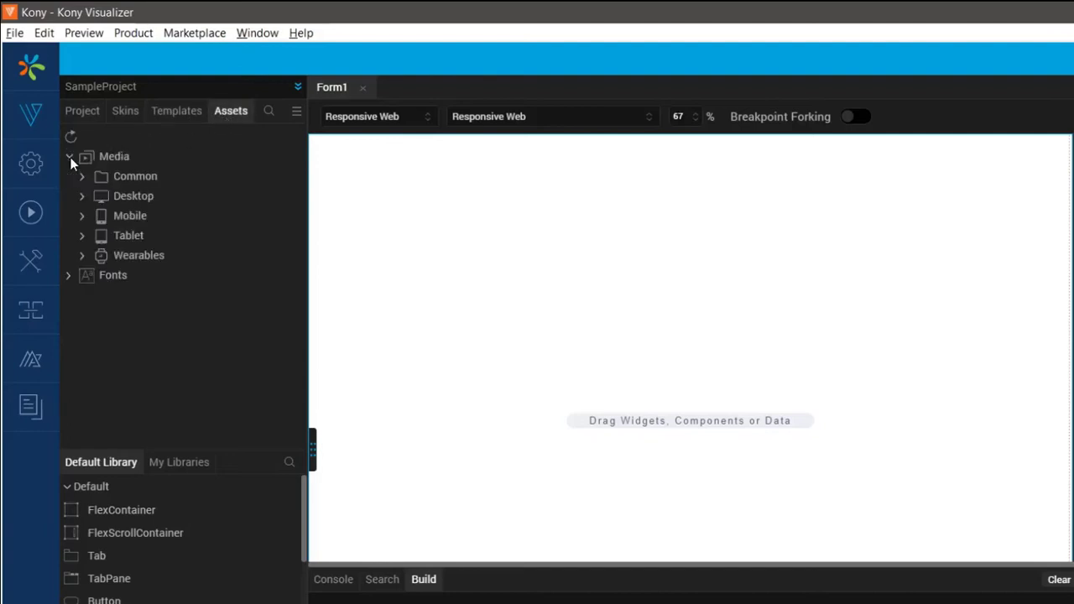
left_click(83, 195)
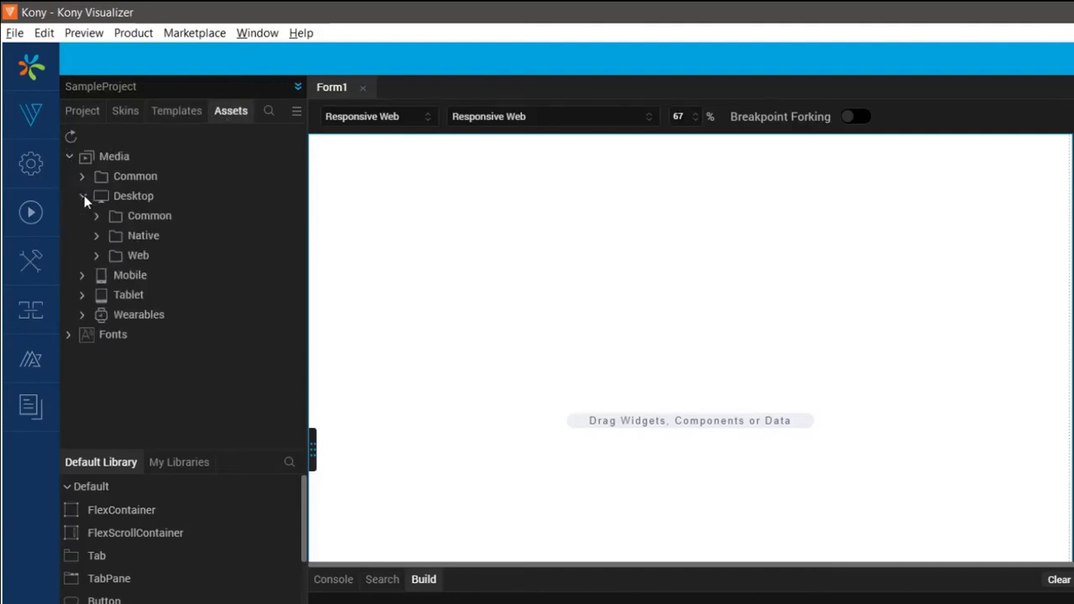
left_click(96, 216)
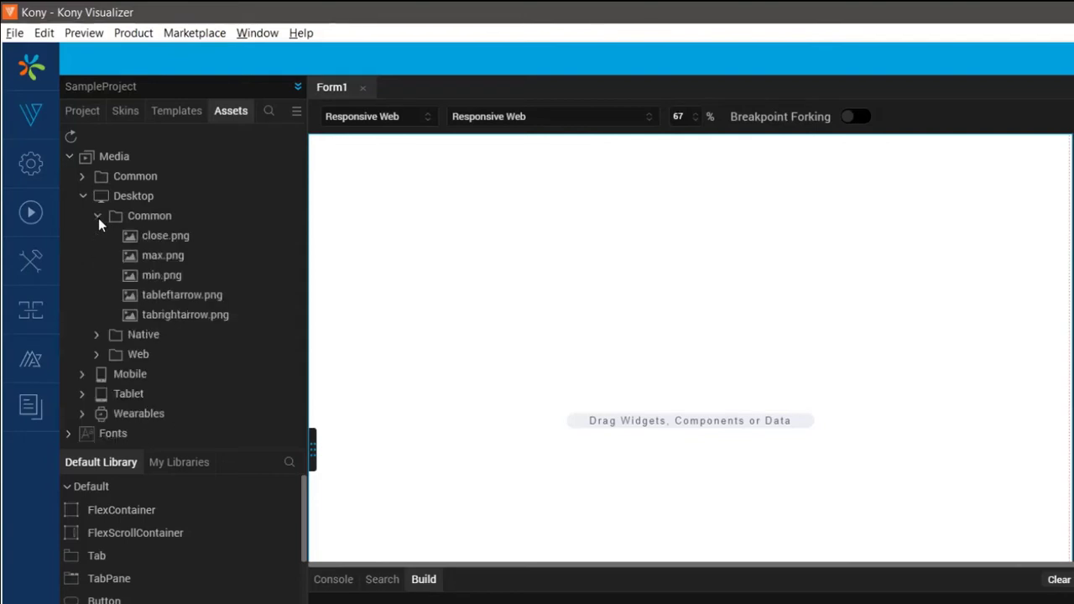
left_click(97, 355)
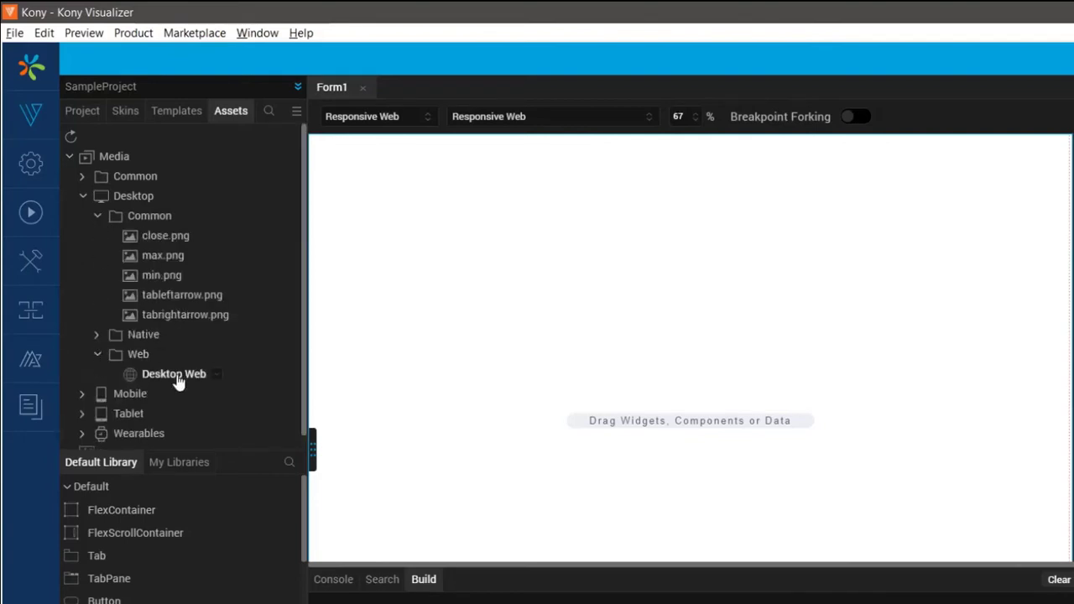
Add a new form to the project's Responsive Web / Desktop channel
left_click(83, 111)
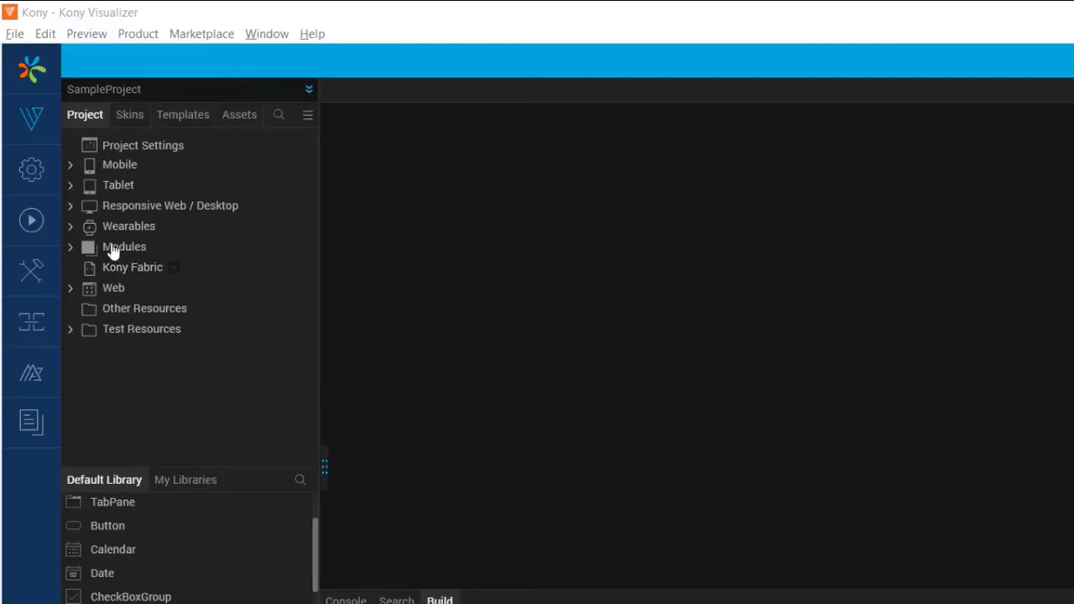
left_click(70, 206)
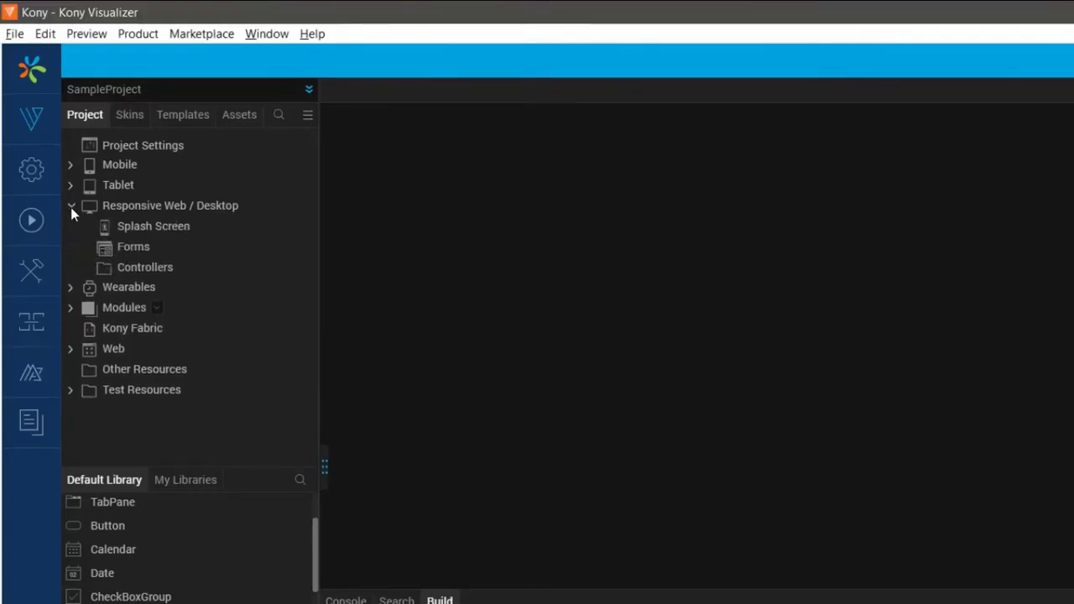
left_click(164, 250)
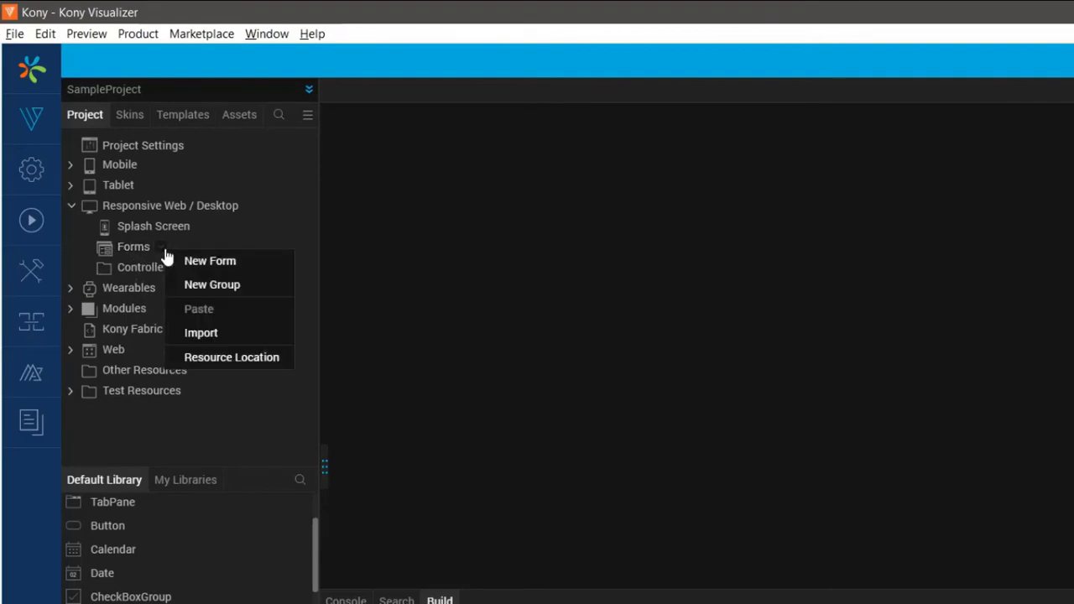
left_click(277, 265)
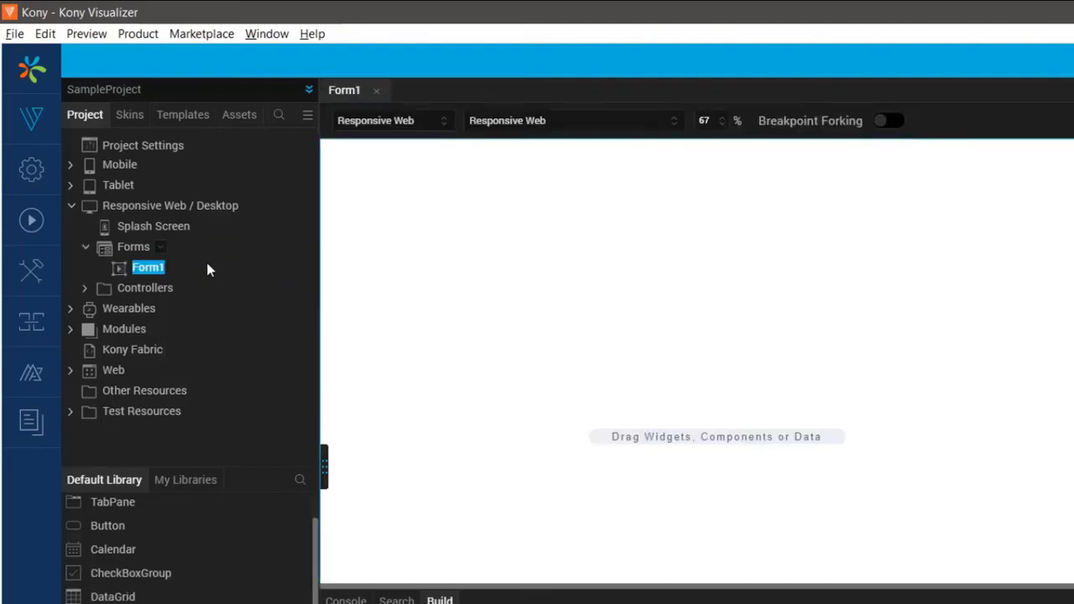
Rename the new form under Responsive Web / Desktop as SampleForm
right_click(150, 267)
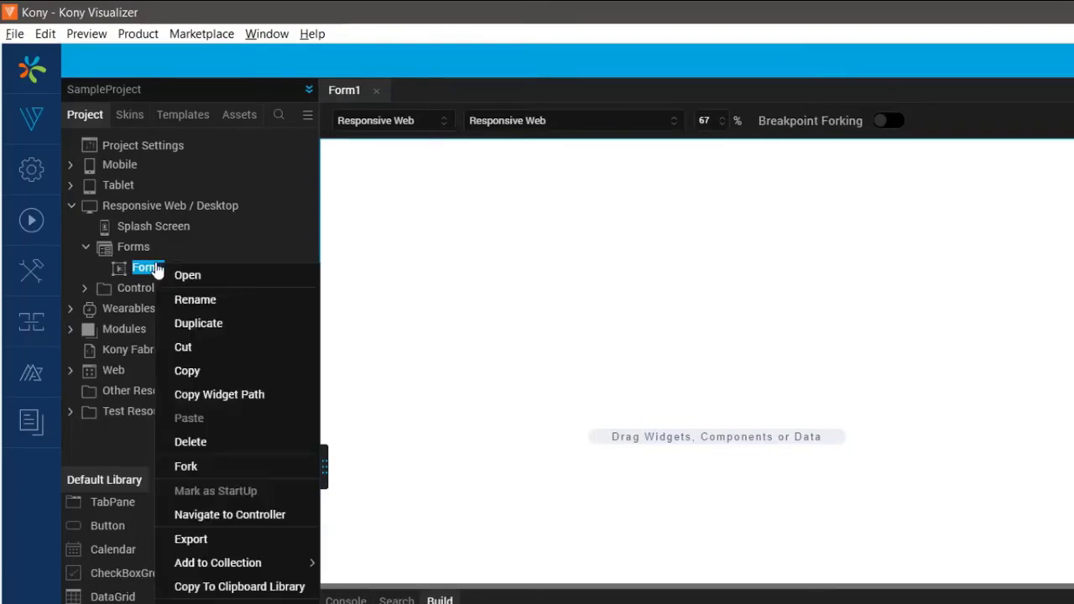
left_click(234, 309)
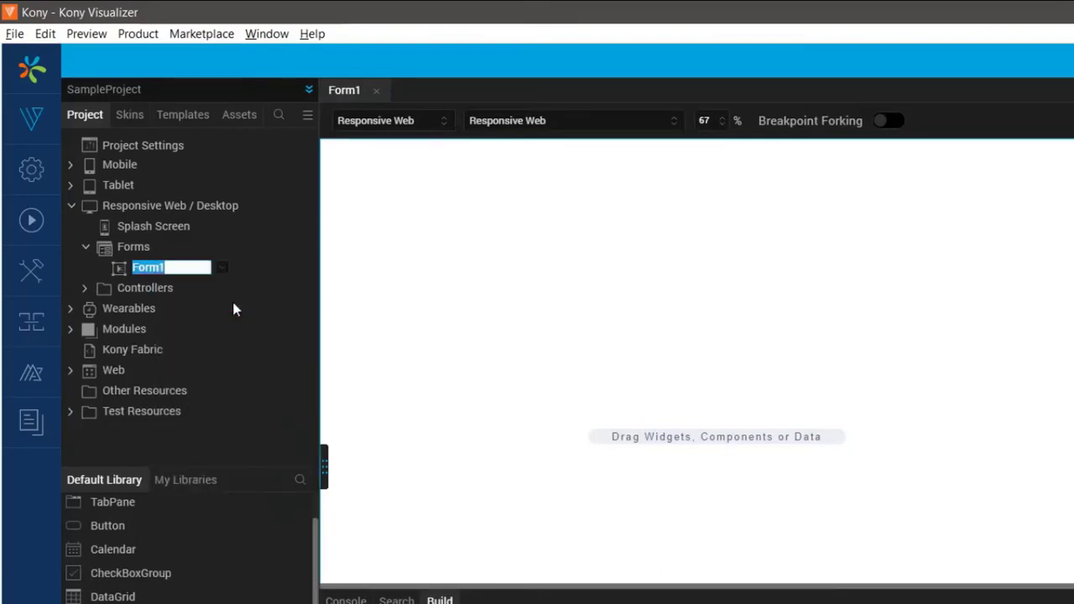
type("SampleFor")
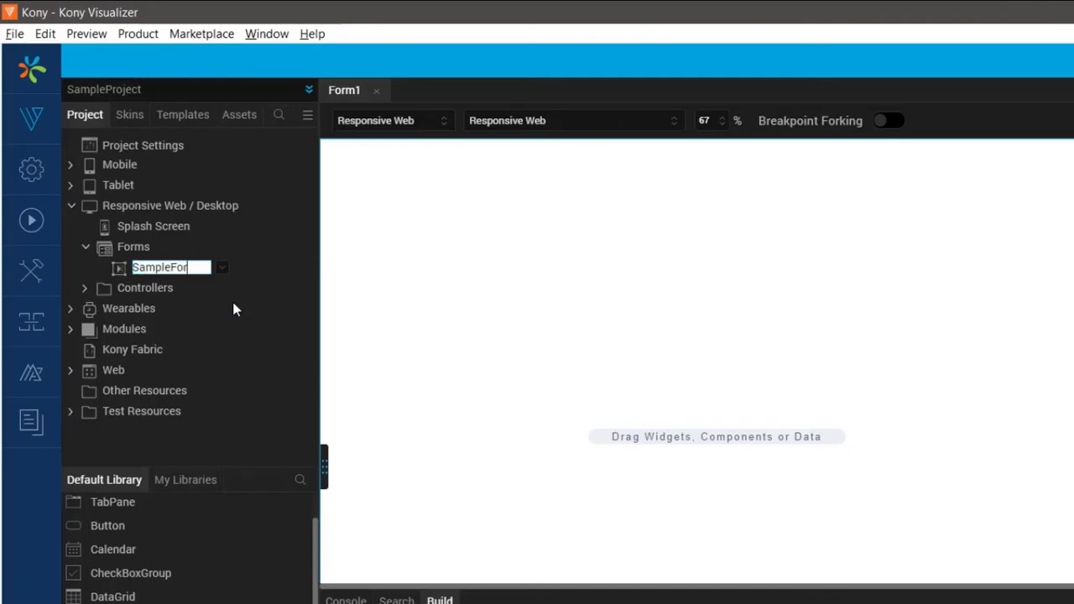
type("m")
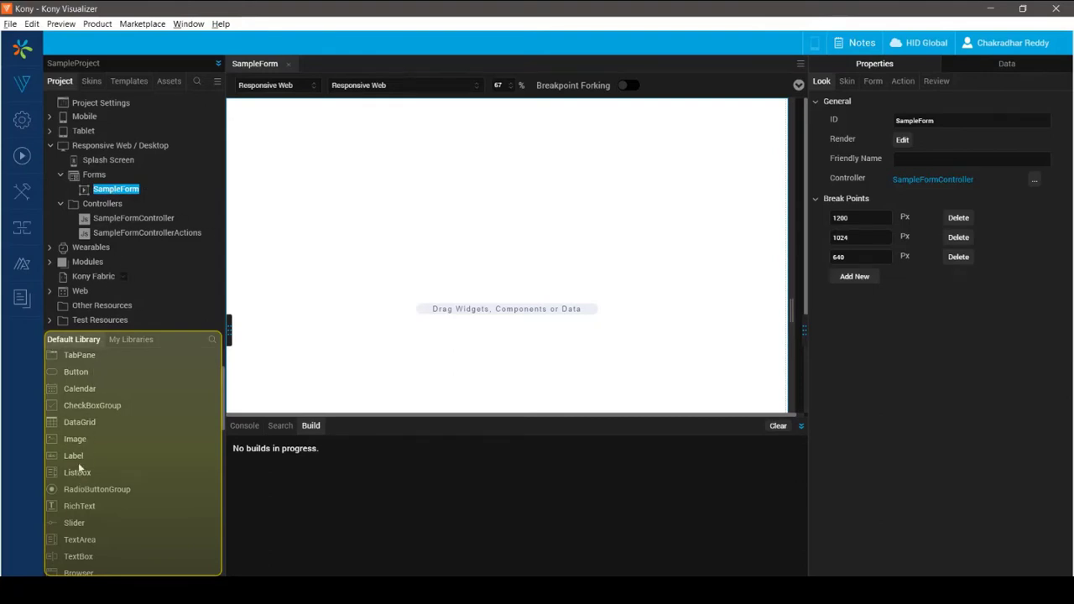
Add a Label widget to SampleForm at about Left 327 Dp, Top 233 Dp, and set its ID to labelID
left_click_drag(74, 457, 379, 208)
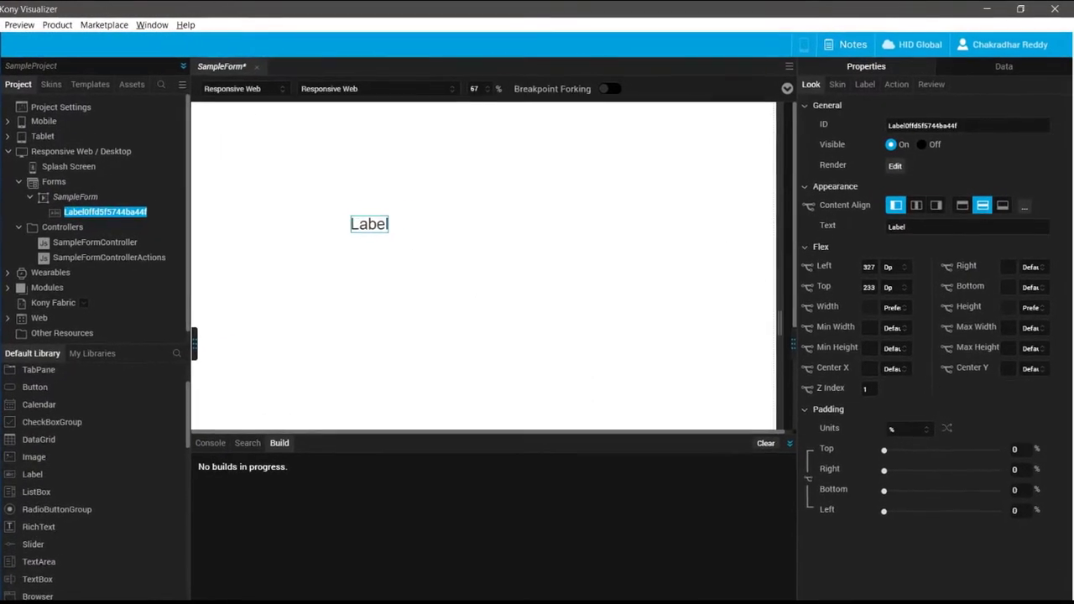
left_click_drag(964, 126, 865, 137)
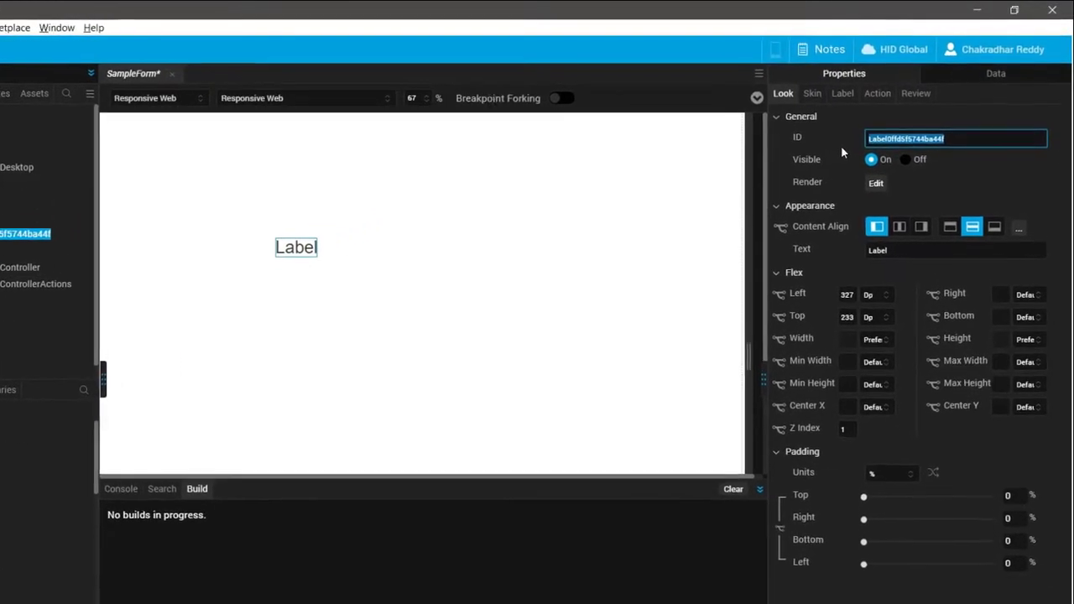
key("BackSpace")
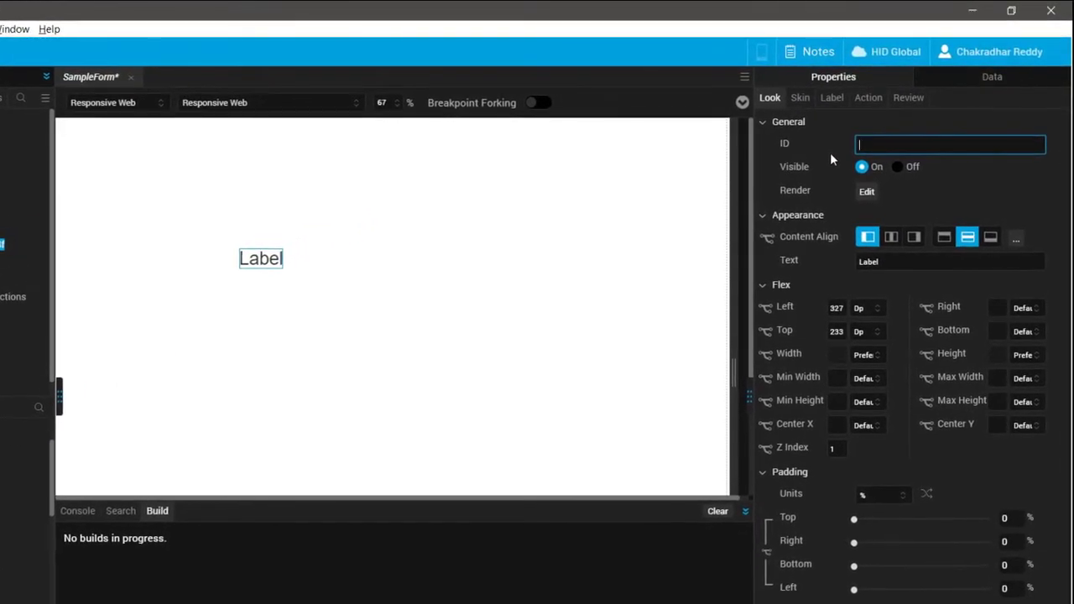
type("lab")
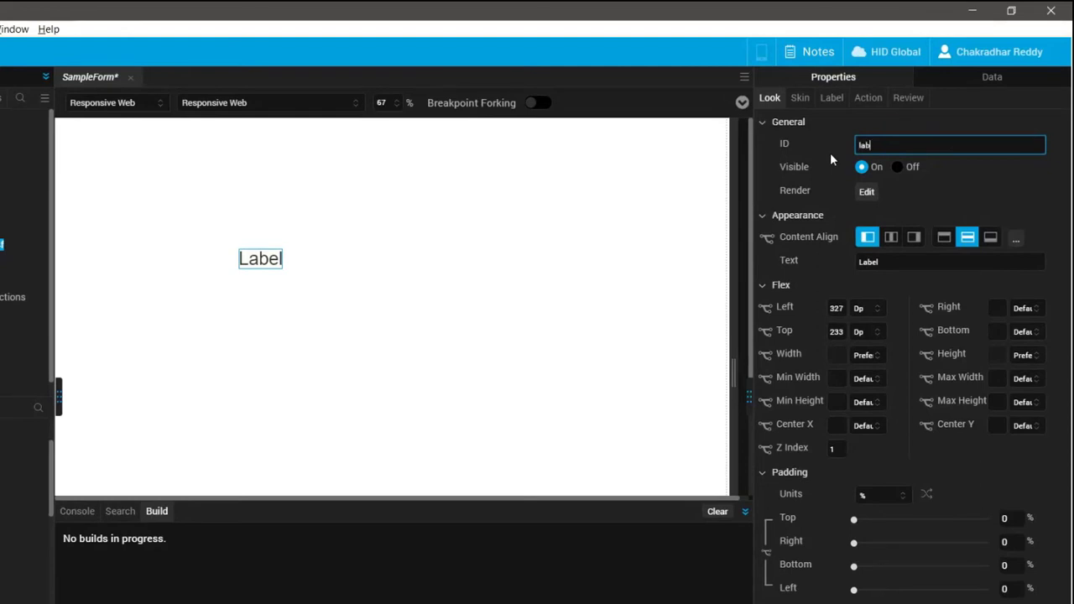
type("el1D")
Set the label's displayed text to Username
left_click(912, 262)
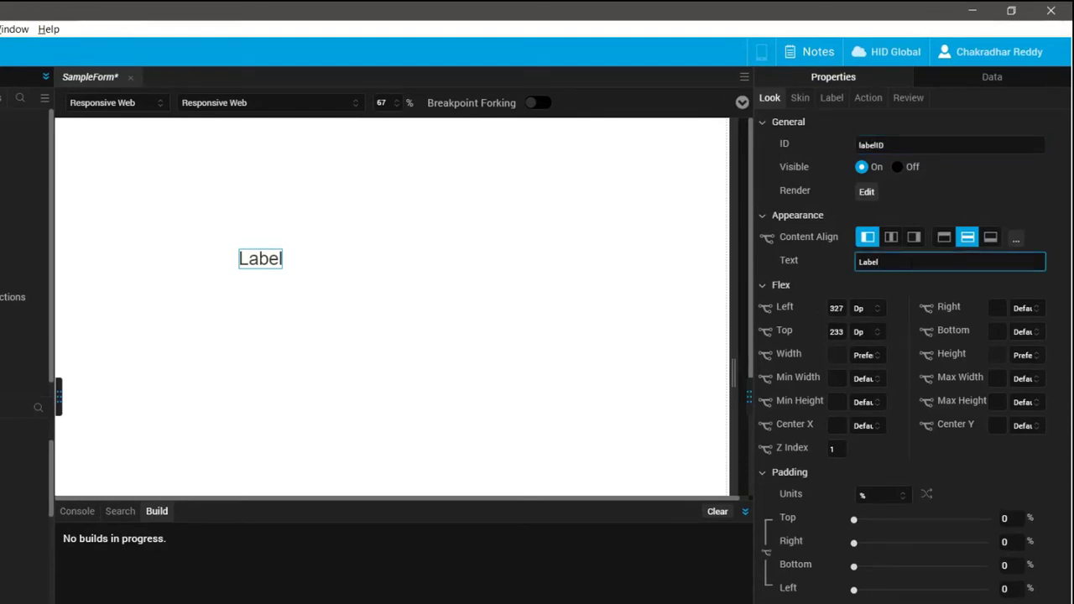
double_click(911, 262)
type("Username")
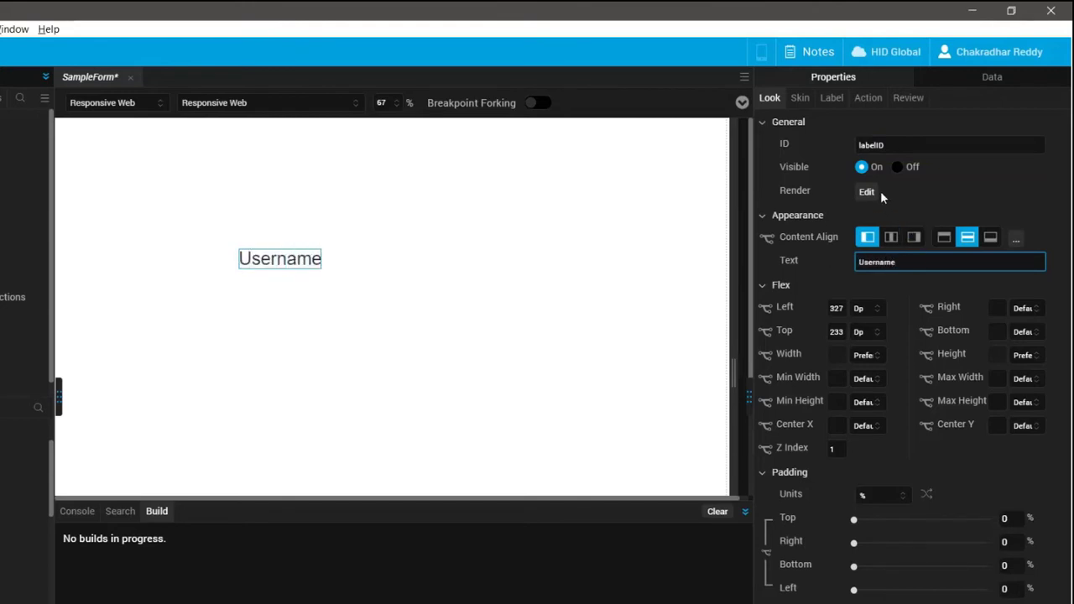
Examine the label's Normal and Hover skin settings and its label-specific properties
left_click(807, 99)
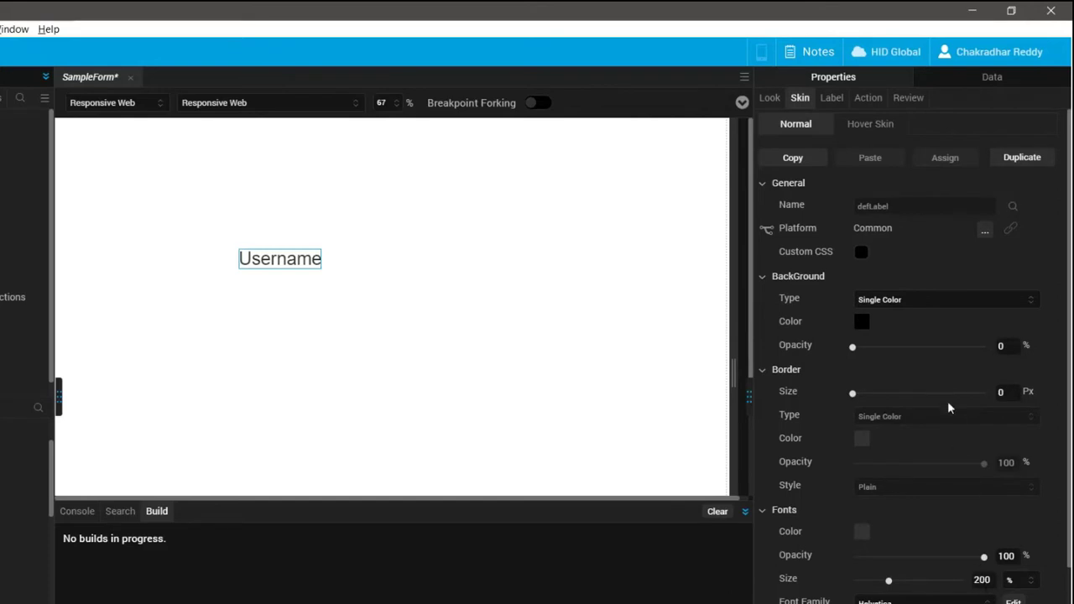
left_click(866, 131)
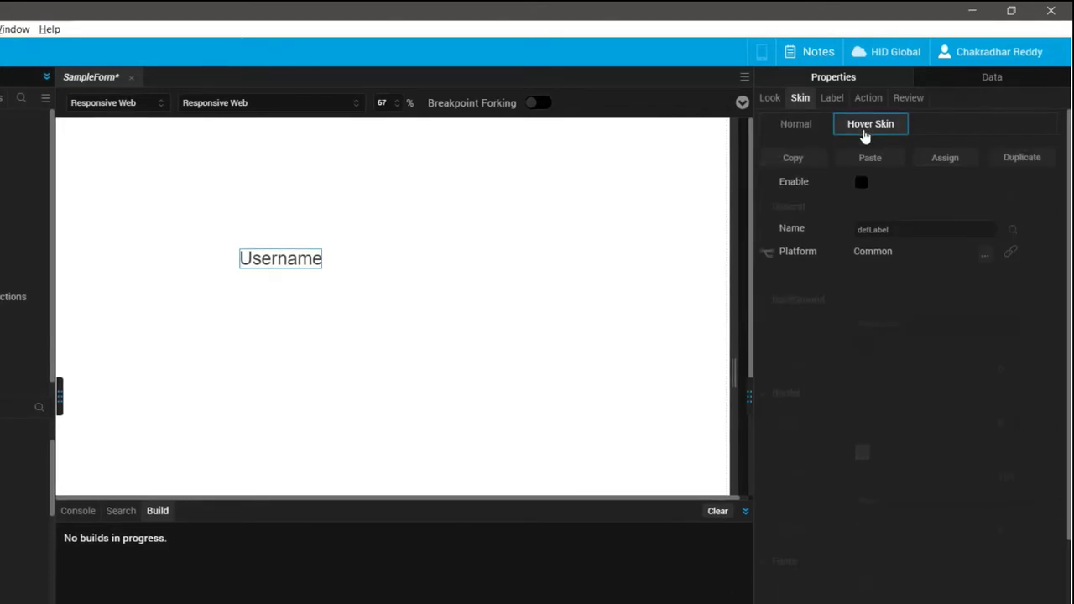
left_click(856, 90)
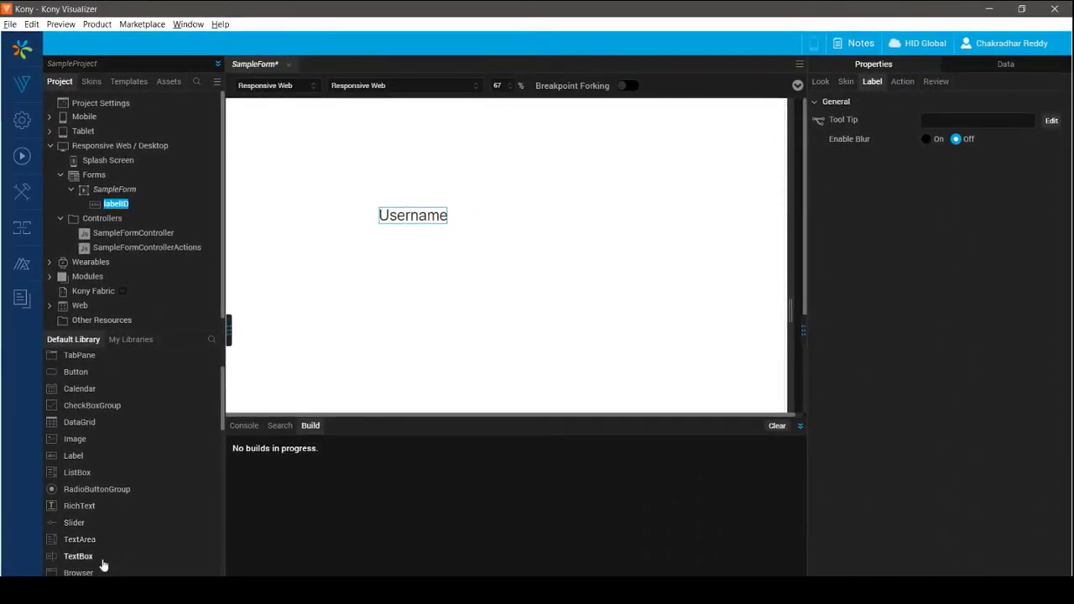
Add a TextBox beside the Username label at about Left 509 Dp, Top 233 Dp, and set its ID to textFieldID
left_click_drag(80, 560, 507, 223)
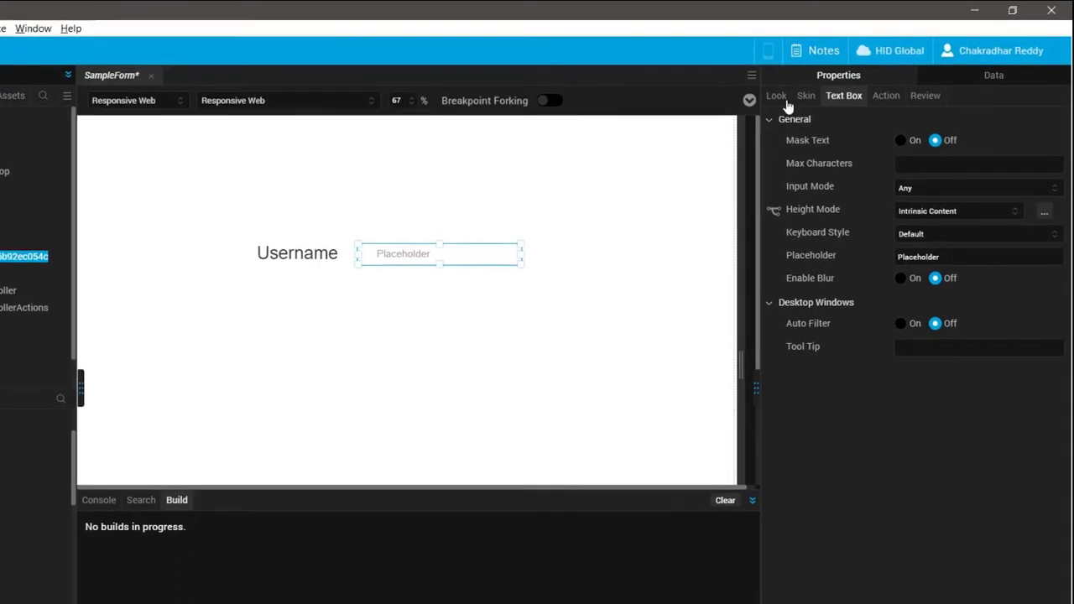
left_click(794, 94)
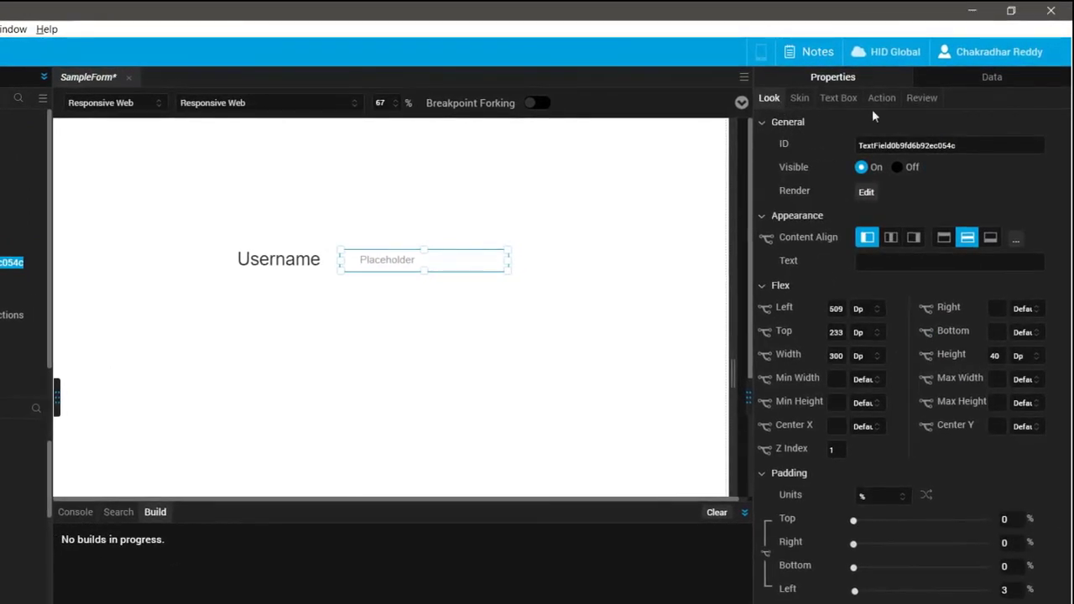
left_click(978, 147)
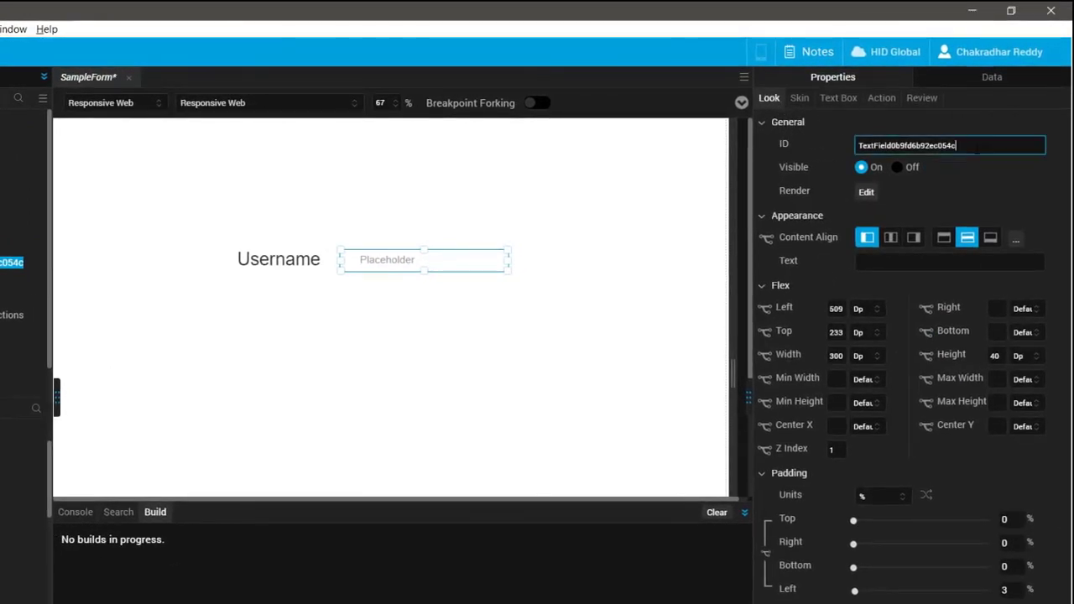
double_click(977, 147)
type("textFieldID")
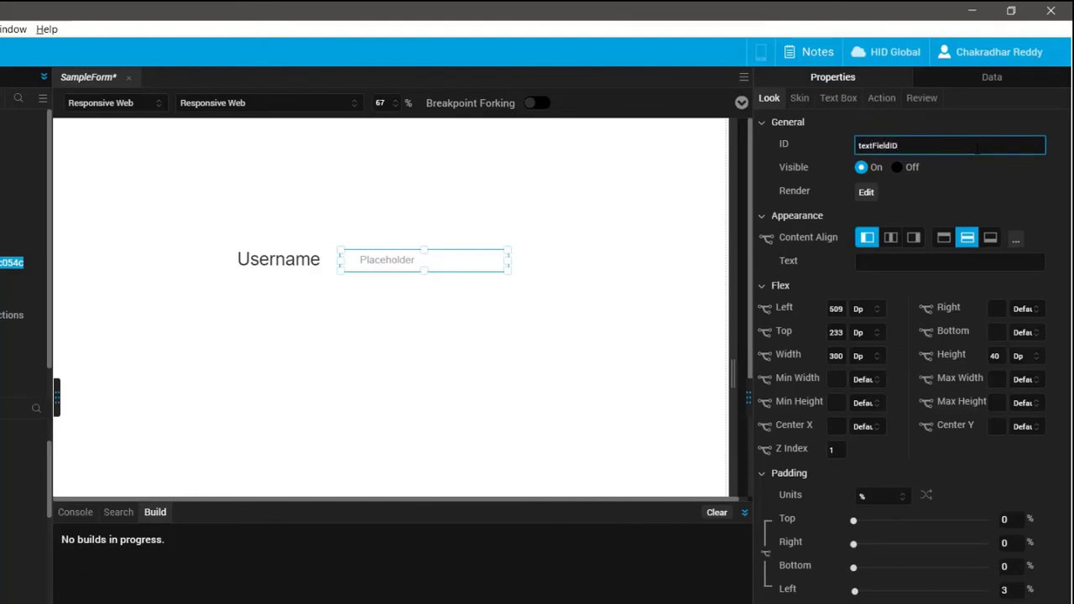
Set the text box's Text value to "Enter Username Here"
left_click(903, 266)
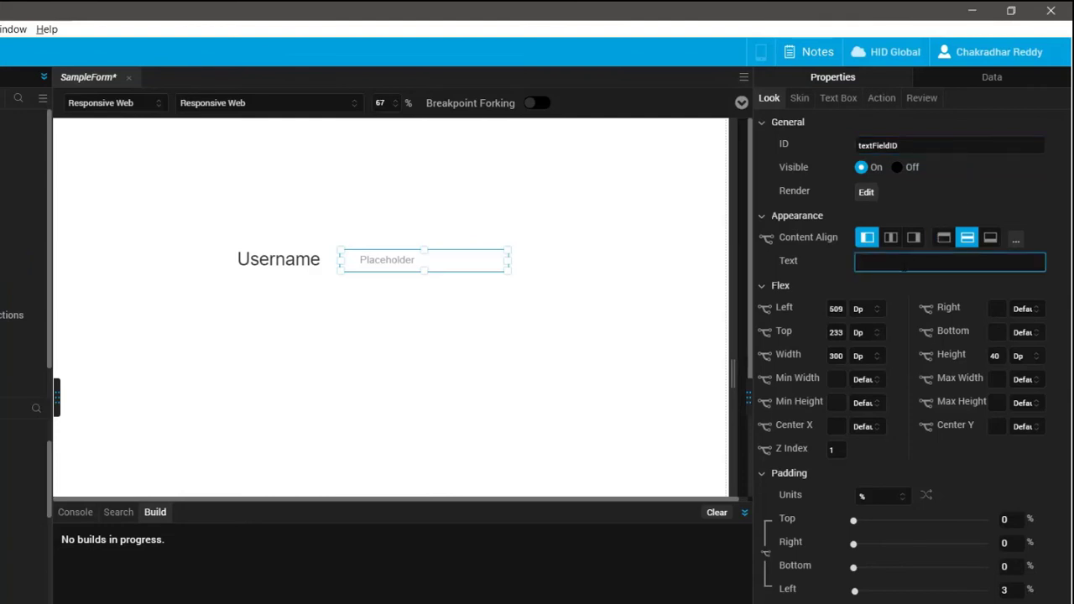
type("Enter U")
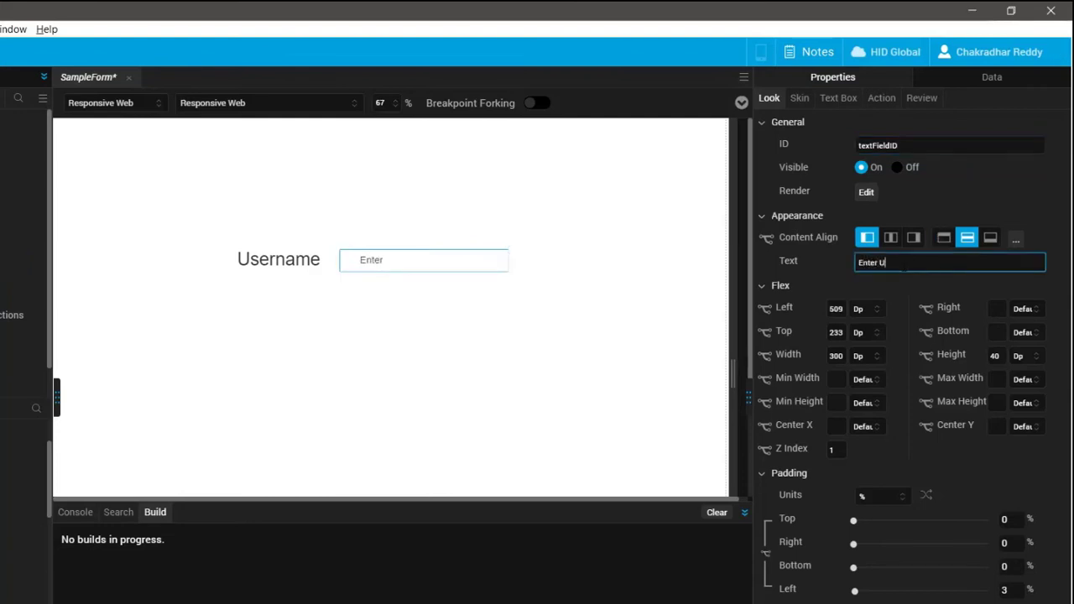
type("sername")
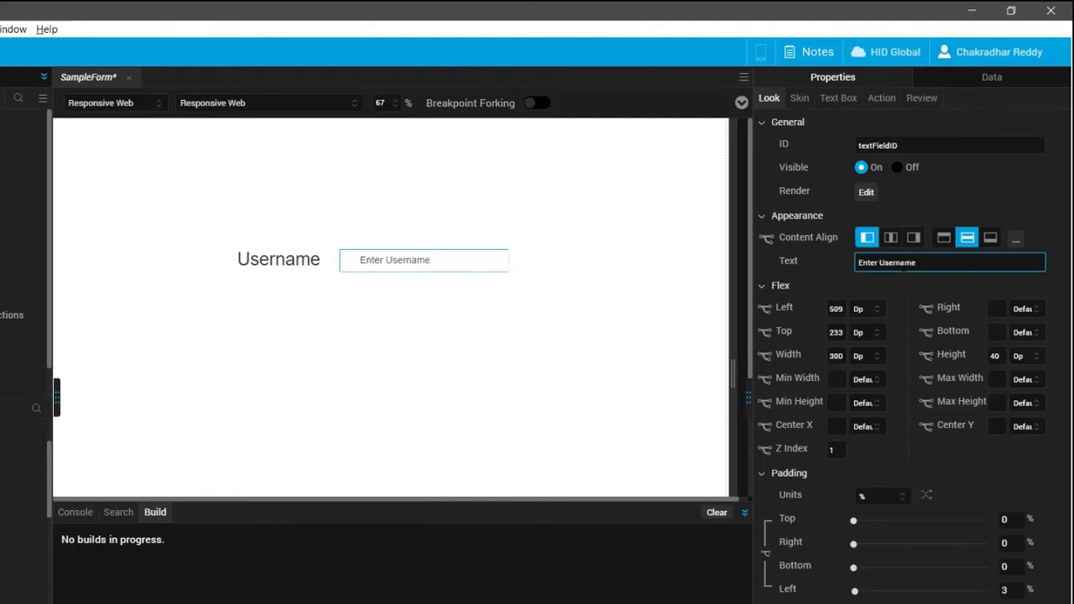
type(" Here")
left_click(377, 270)
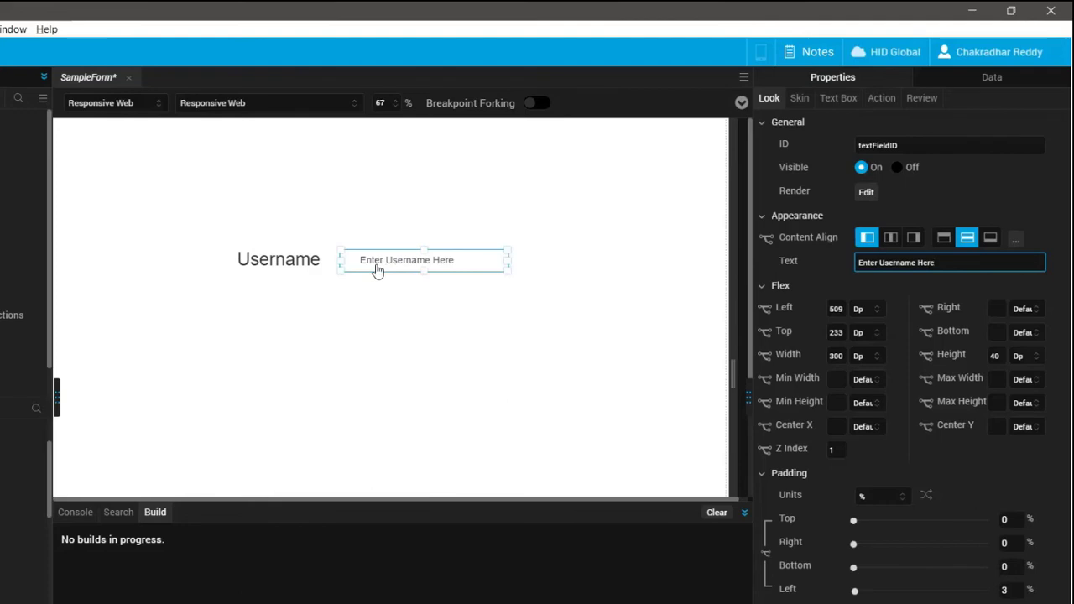
Check the text box's Placeholder property and clear its Text value
left_click(833, 99)
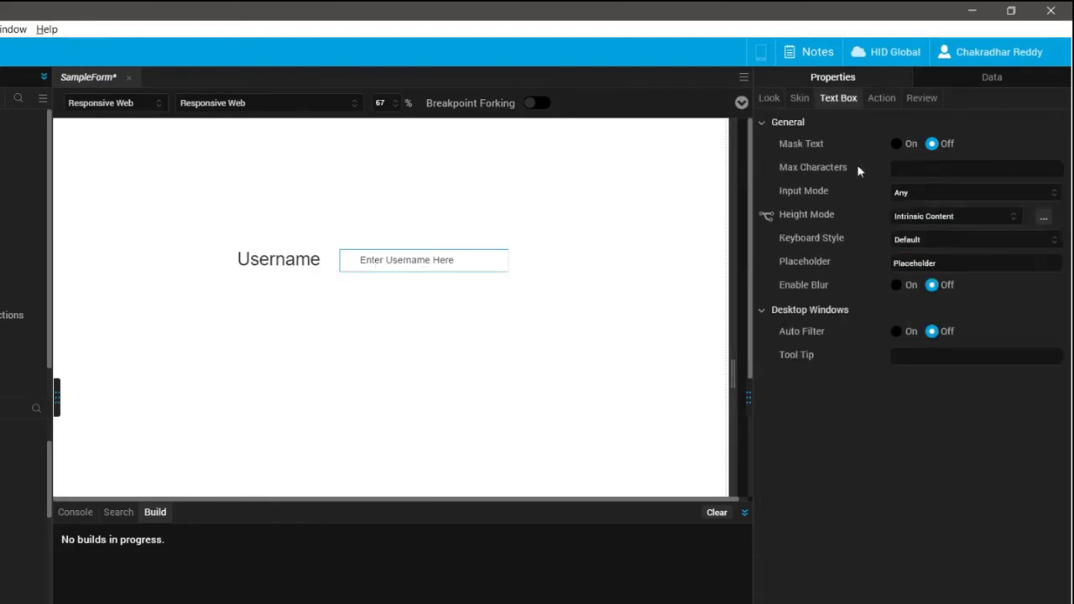
left_click(965, 263)
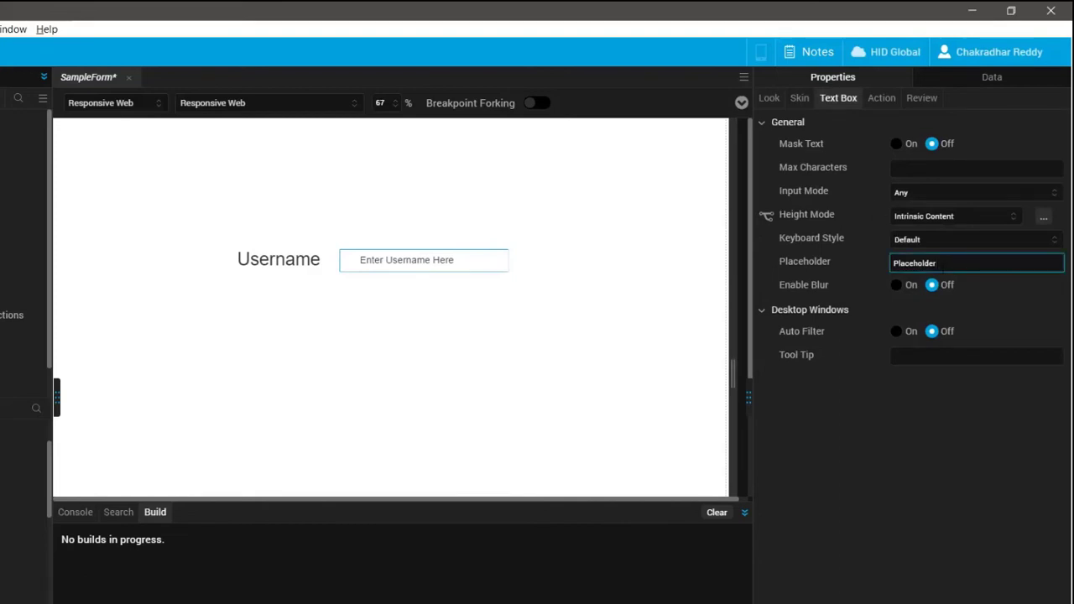
left_click(781, 98)
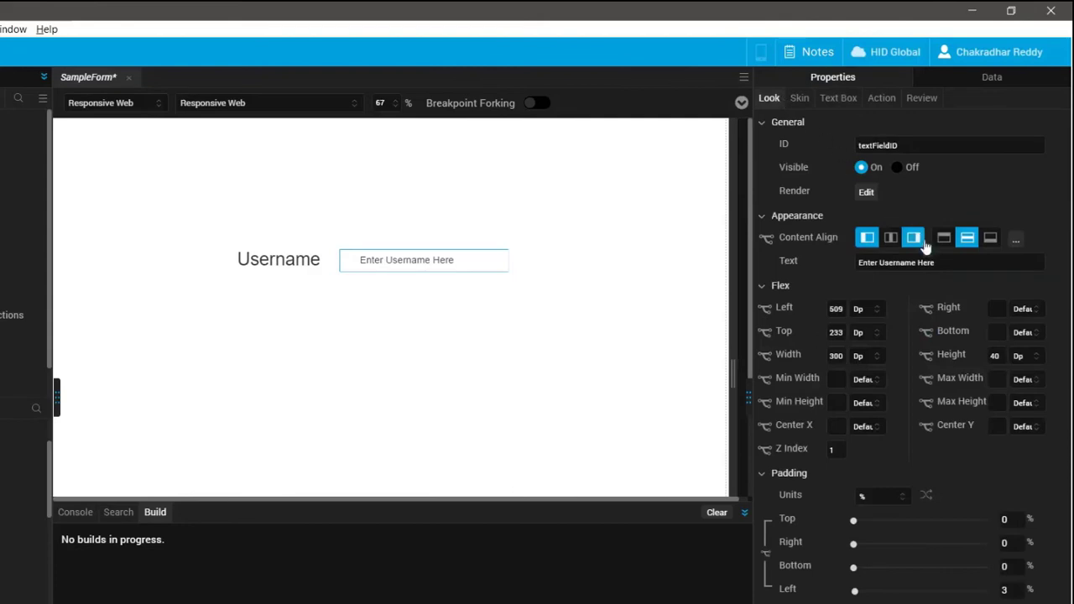
left_click(938, 263)
key("ctrl+a")
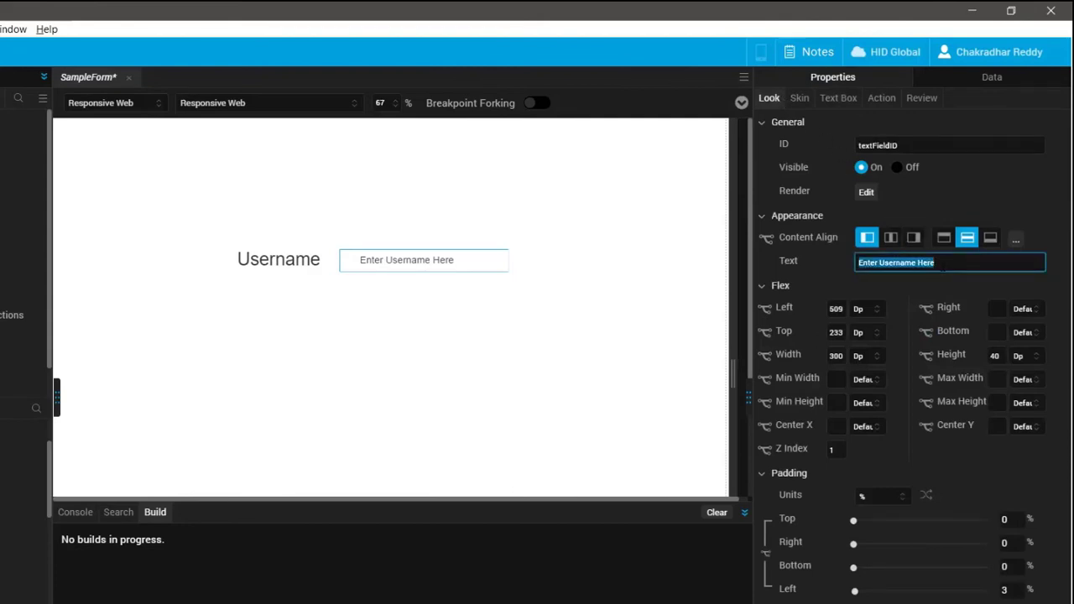
key("BackSpace")
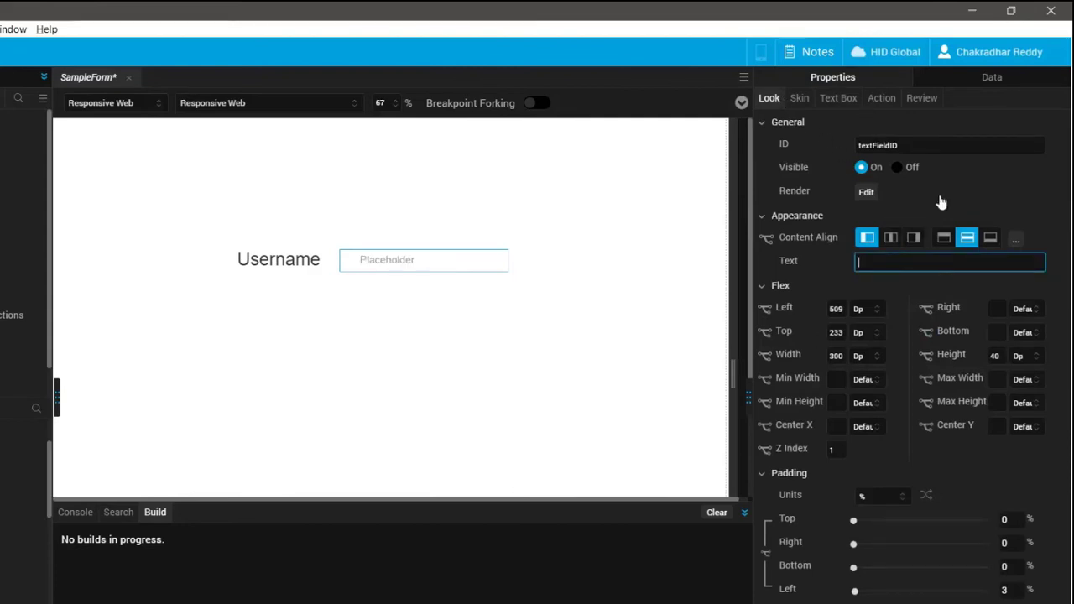
Set the text box's placeholder to "Enter username here"
left_click(839, 99)
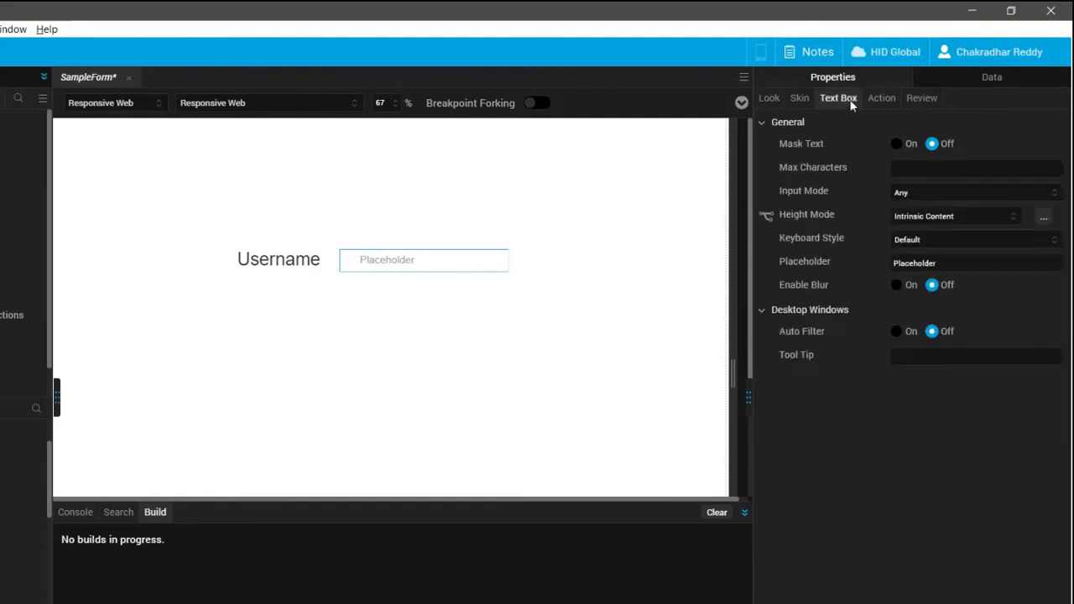
left_click(937, 263)
key("ctrl+a")
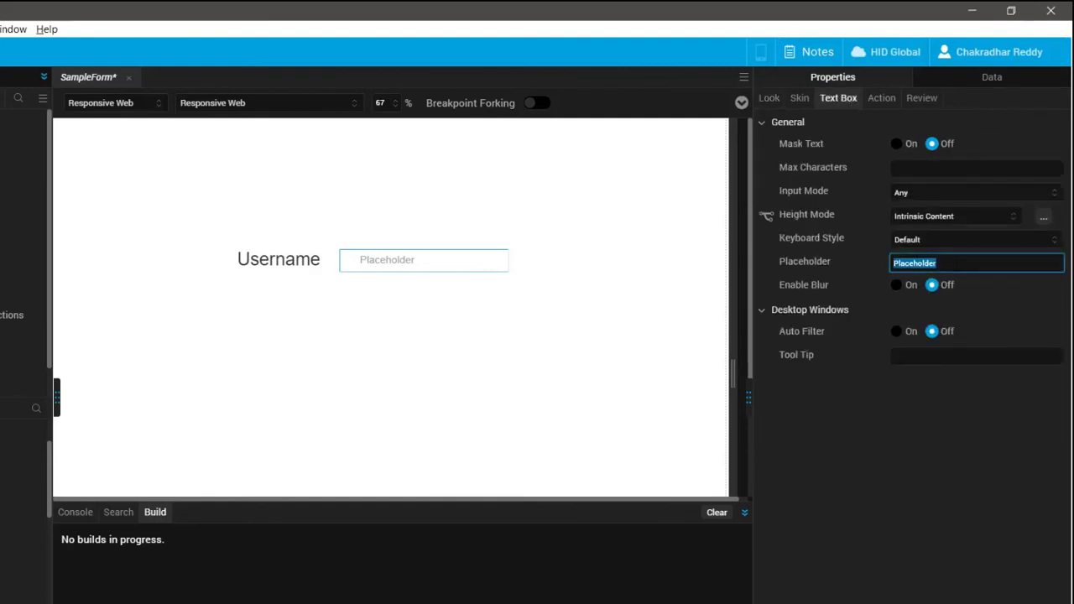
type("Enter ")
type("username here")
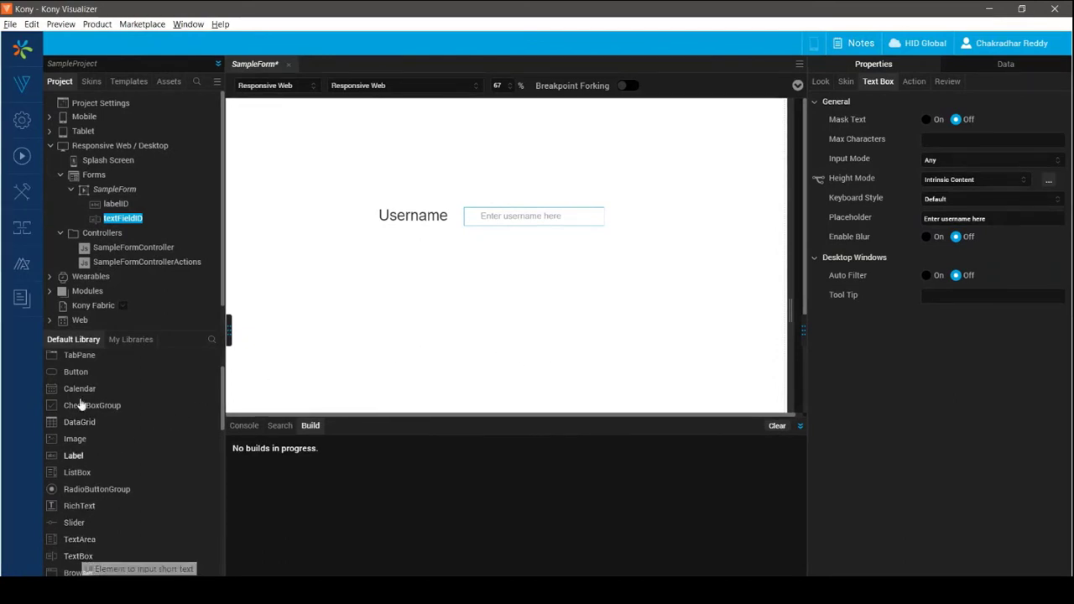
Add a Button below the username row at about Left 406 Dp, Top 340 Dp, with the text Submit and the ID submitButton
left_click_drag(79, 379, 416, 262)
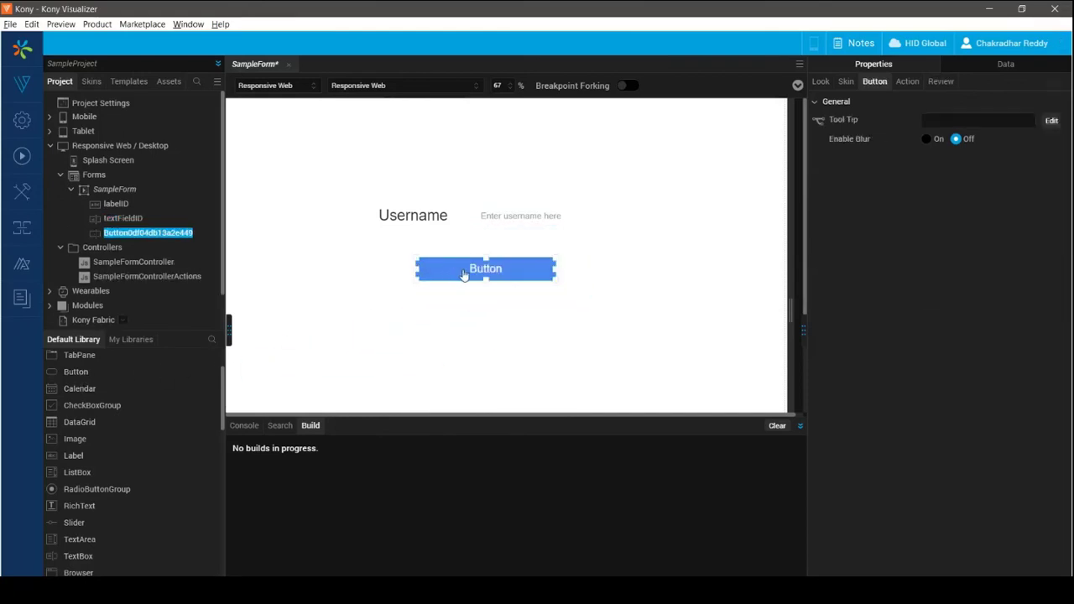
left_click(820, 82)
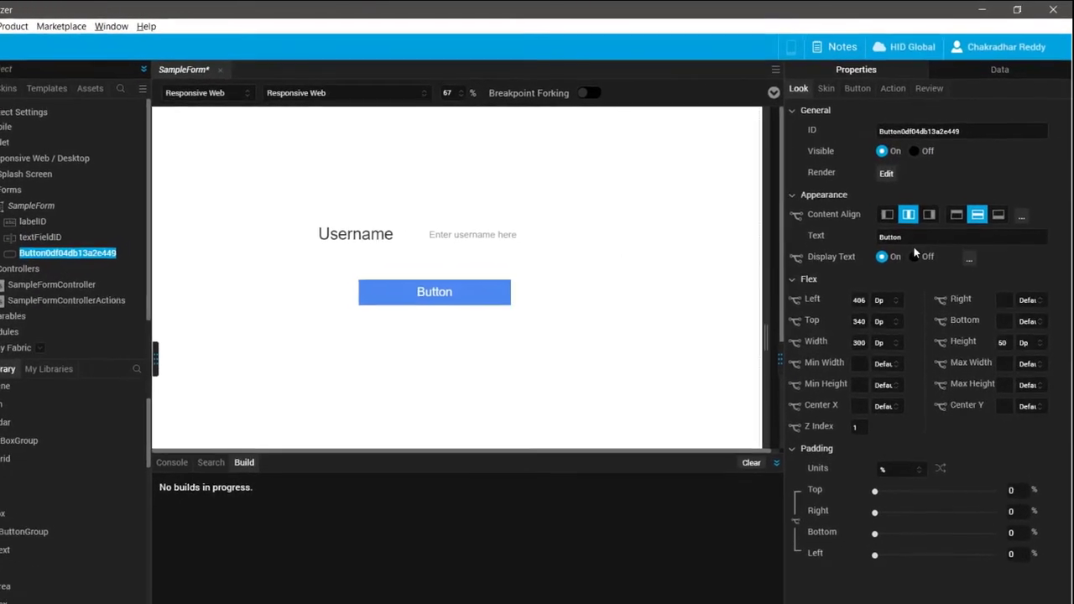
double_click(902, 225)
type("Sub")
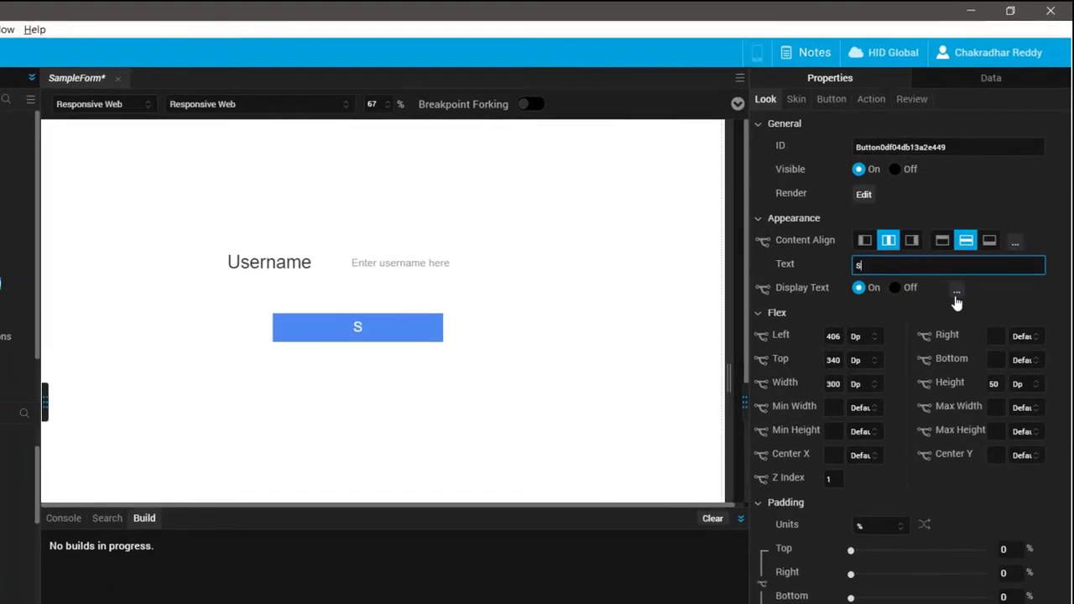
type("mit")
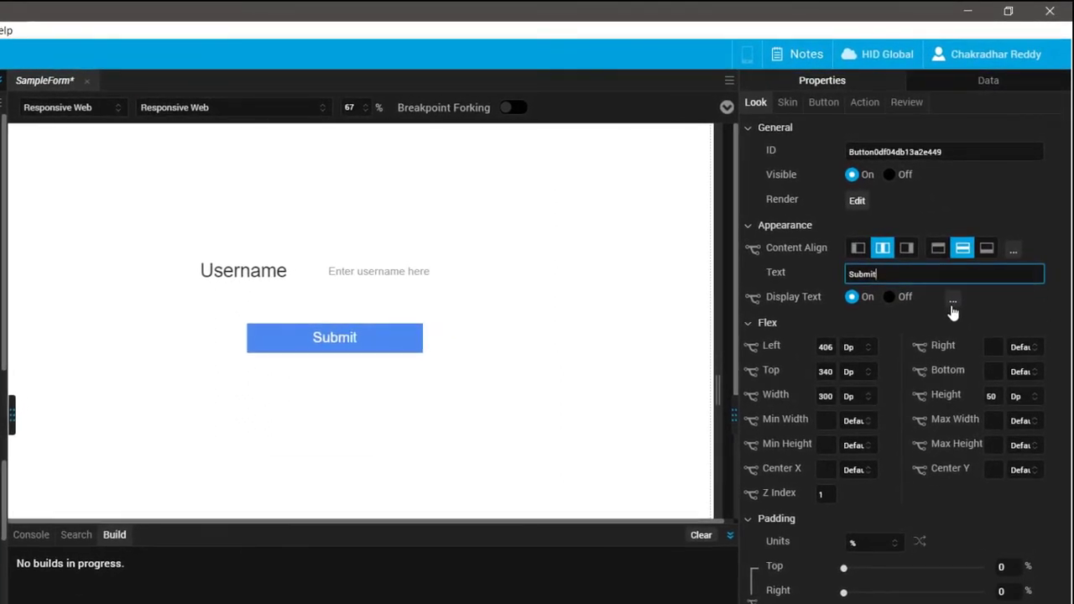
double_click(962, 152)
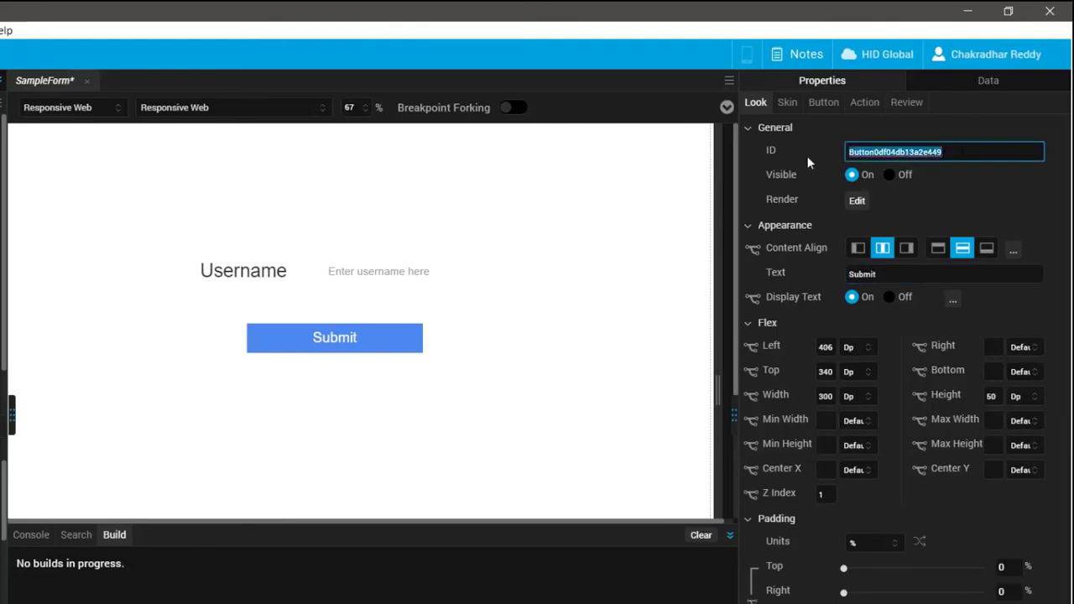
type("submitButton")
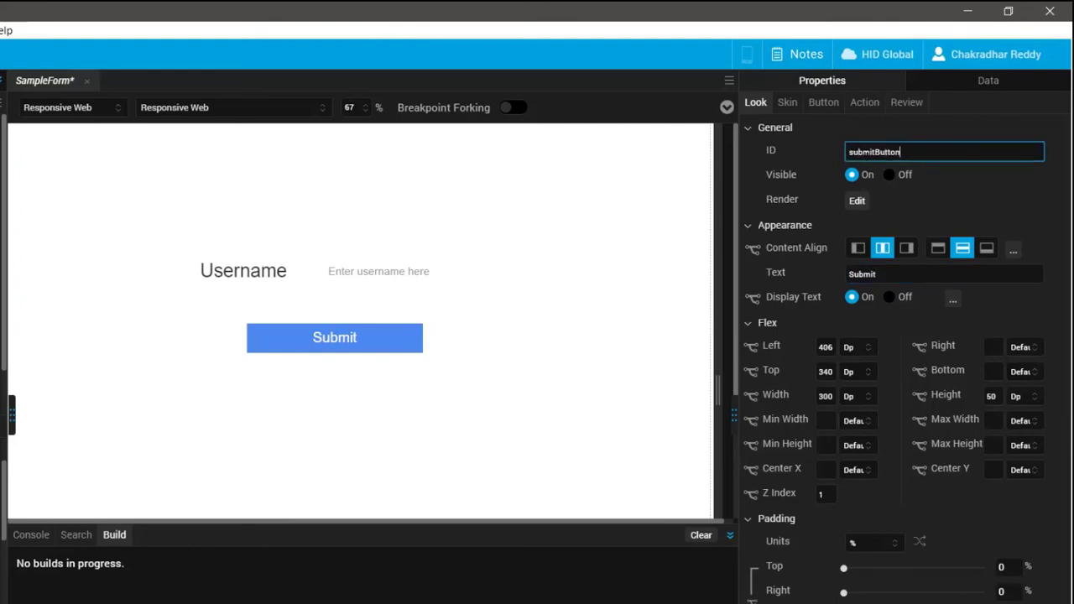
Confirm the Submit button's ID and set its normal skin's background color to dark blue 0949b8
key("Return")
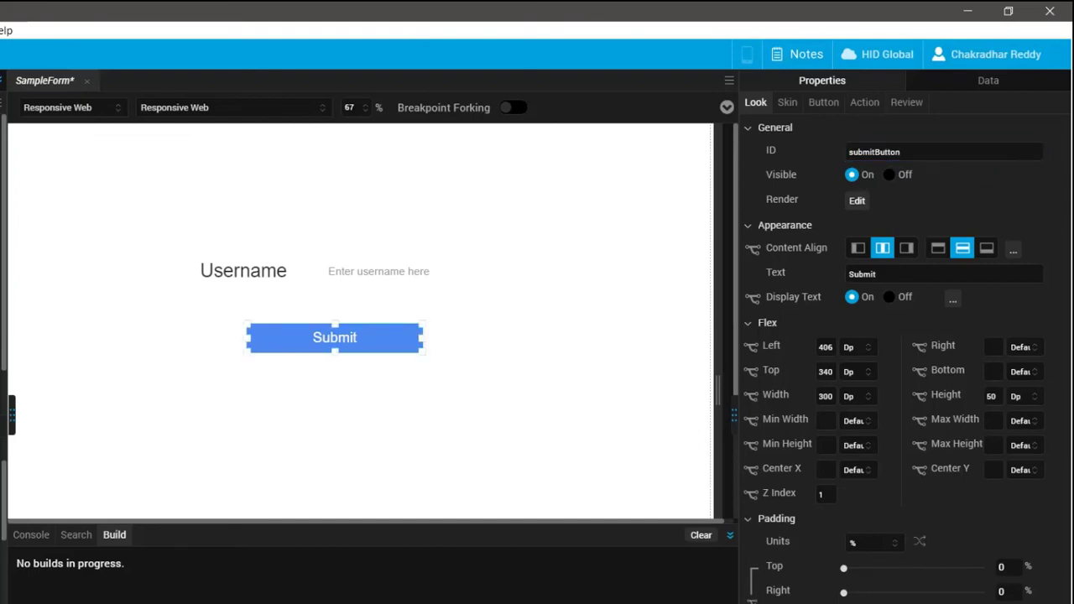
left_click(789, 102)
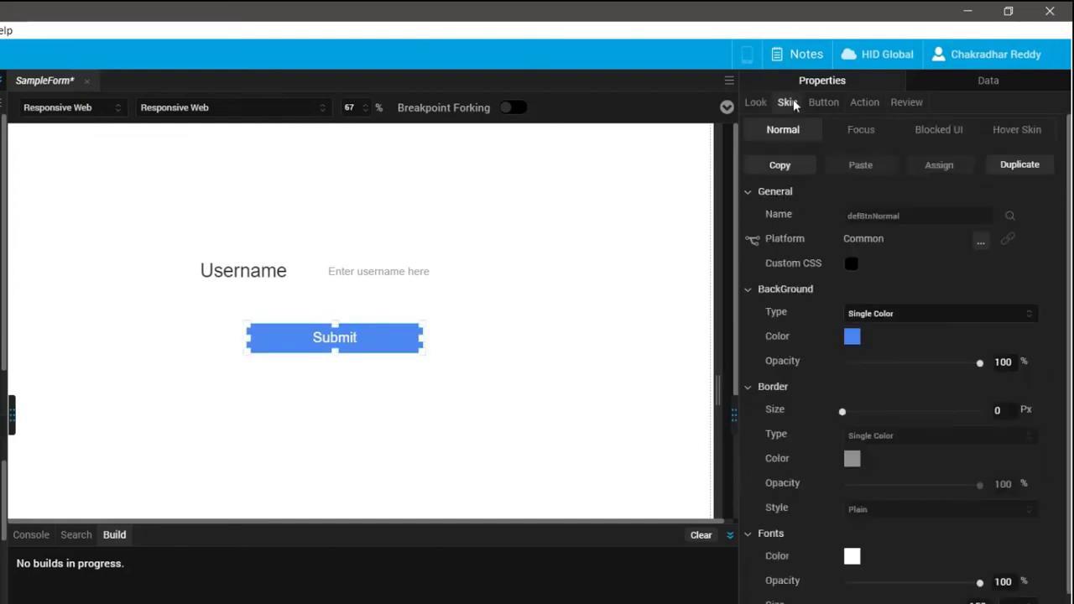
left_click(853, 338)
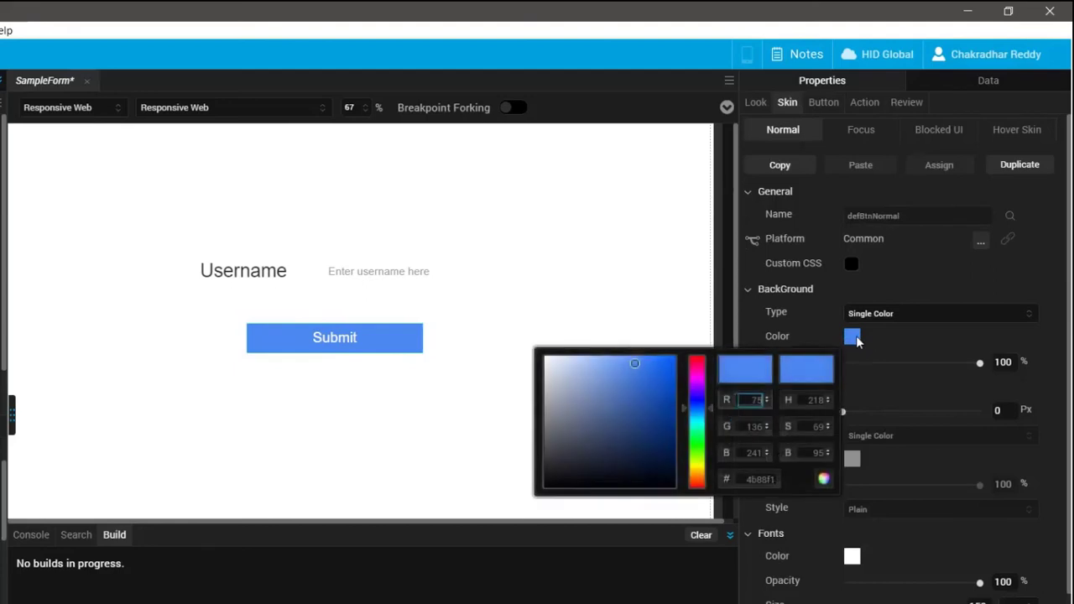
left_click_drag(644, 387, 669, 394)
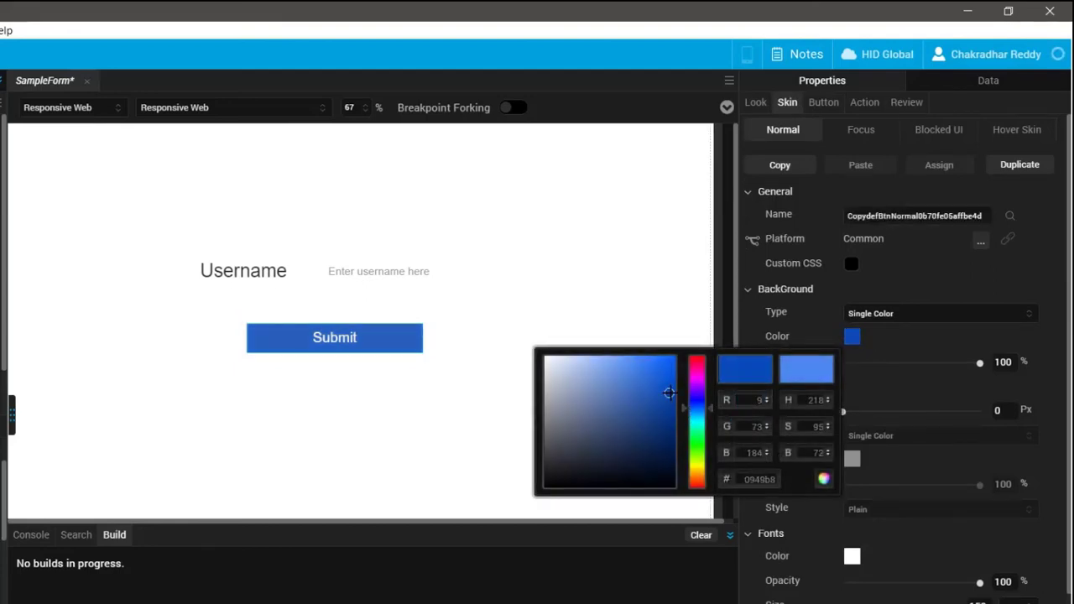
left_click(876, 340)
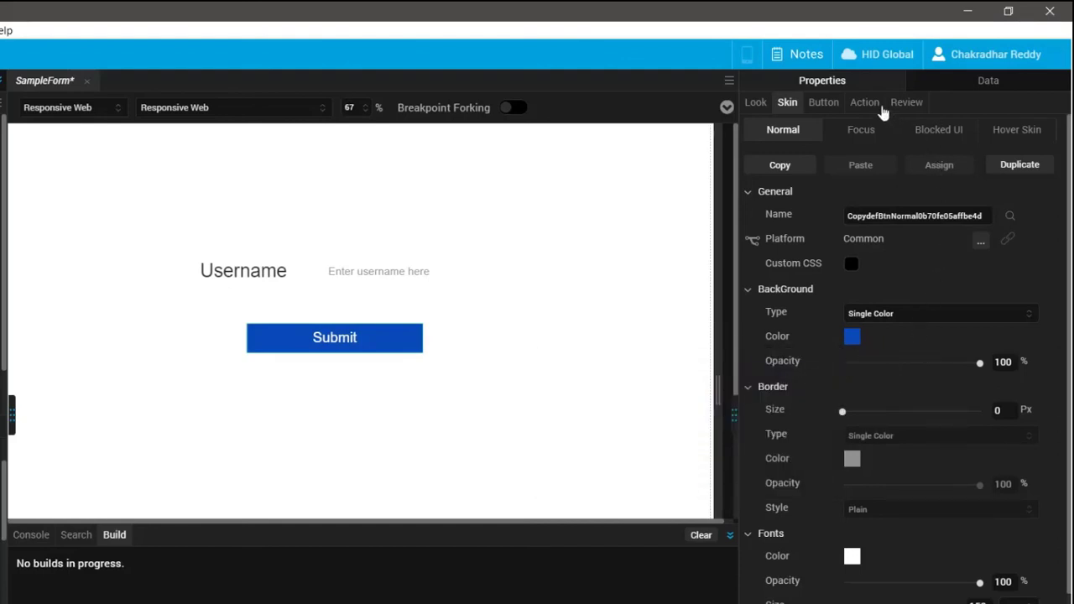
Add an Invoke Function action to the Submit button's onClick event and check which functions can be chosen
left_click(826, 104)
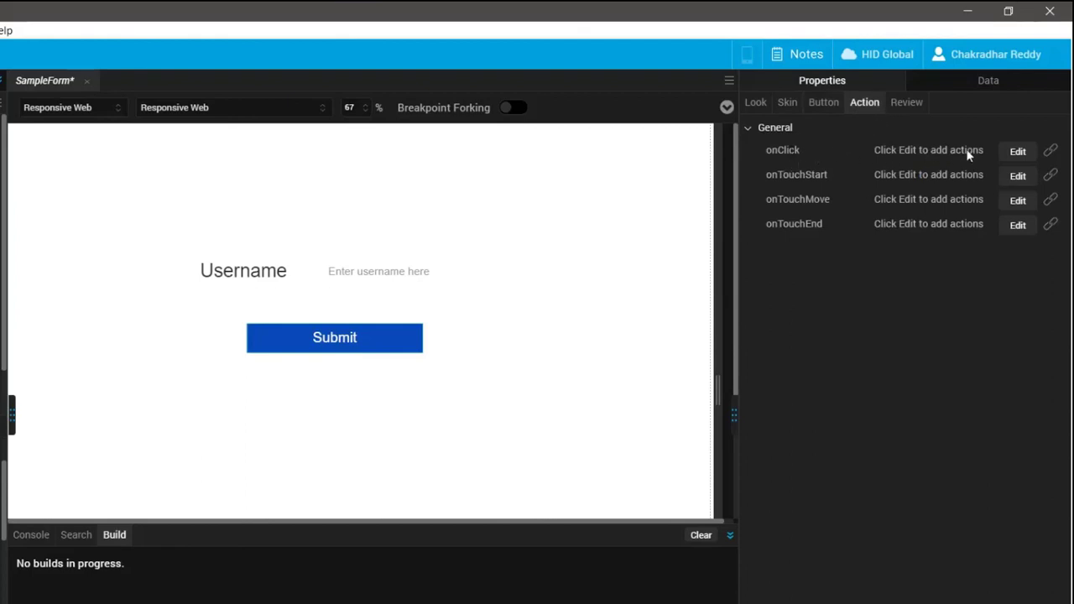
left_click(1019, 151)
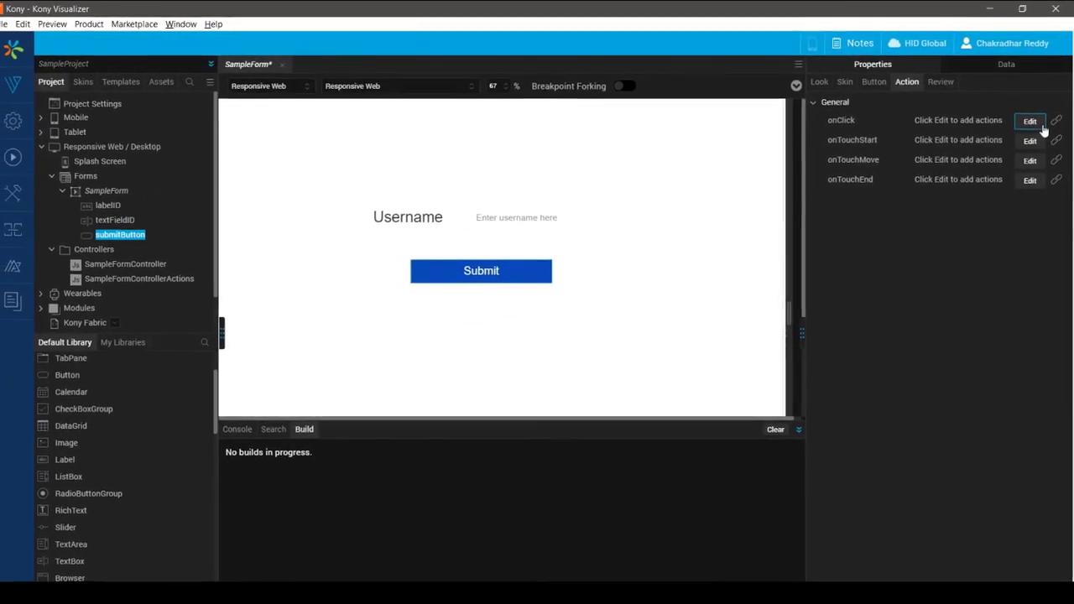
left_click(1042, 125)
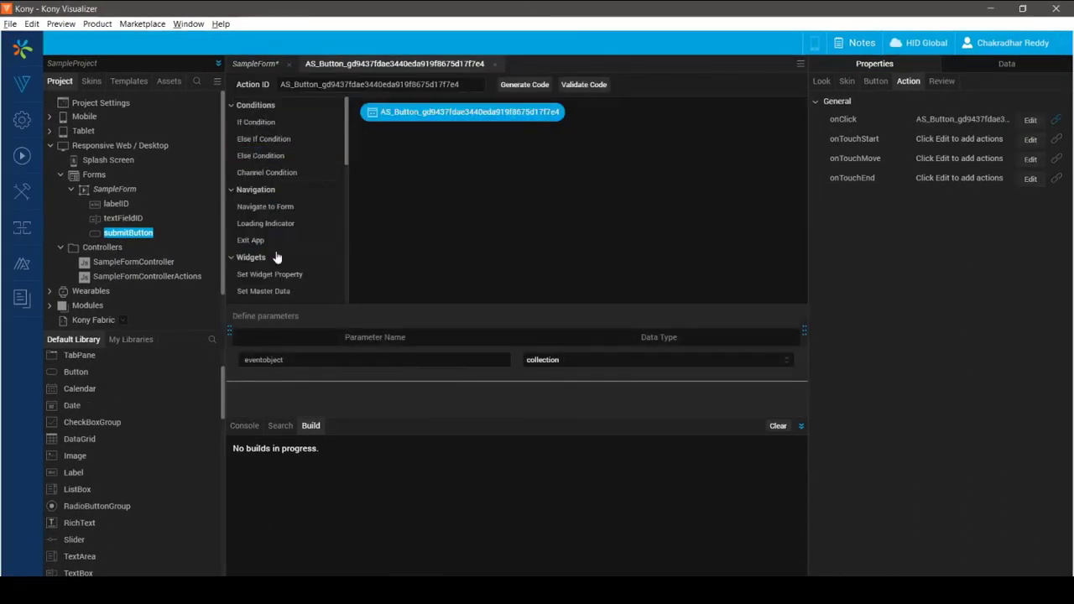
scroll(285, 244, "down", 3)
scroll(315, 242, "down", 8)
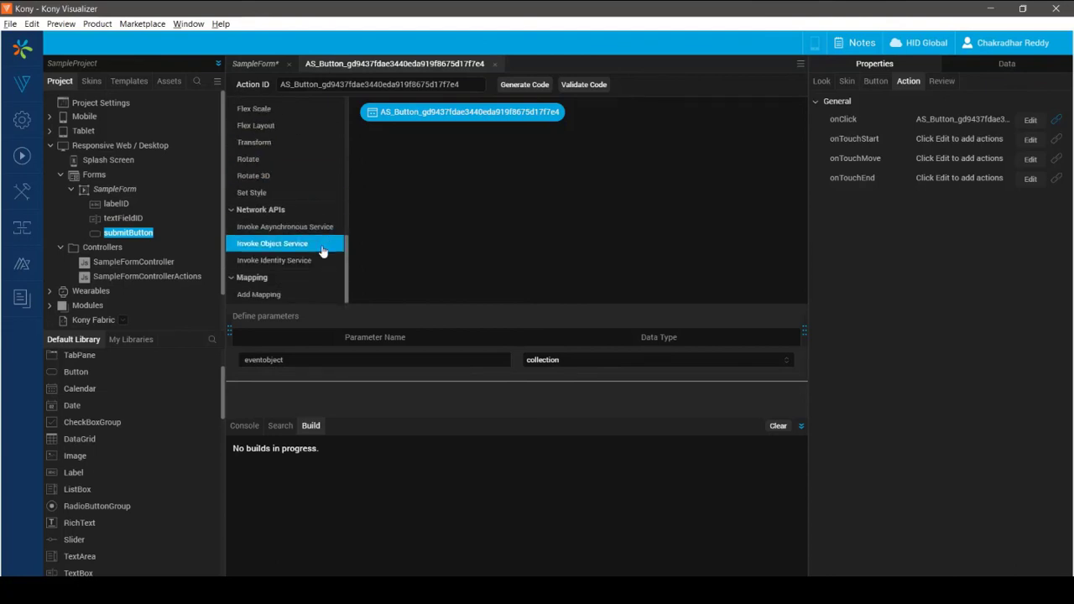
scroll(323, 261, "up", 3)
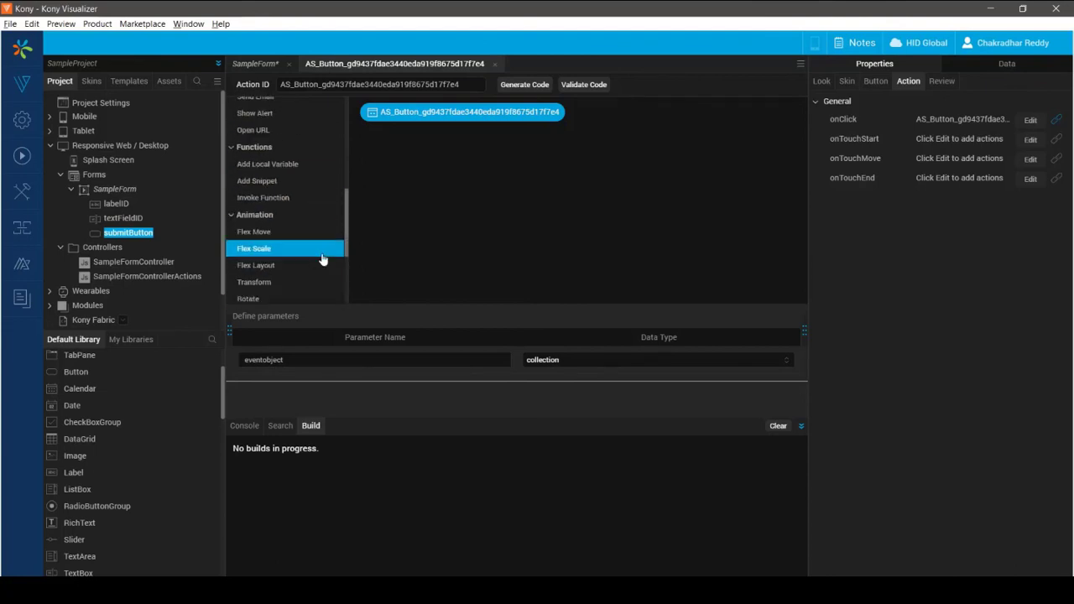
left_click(299, 201)
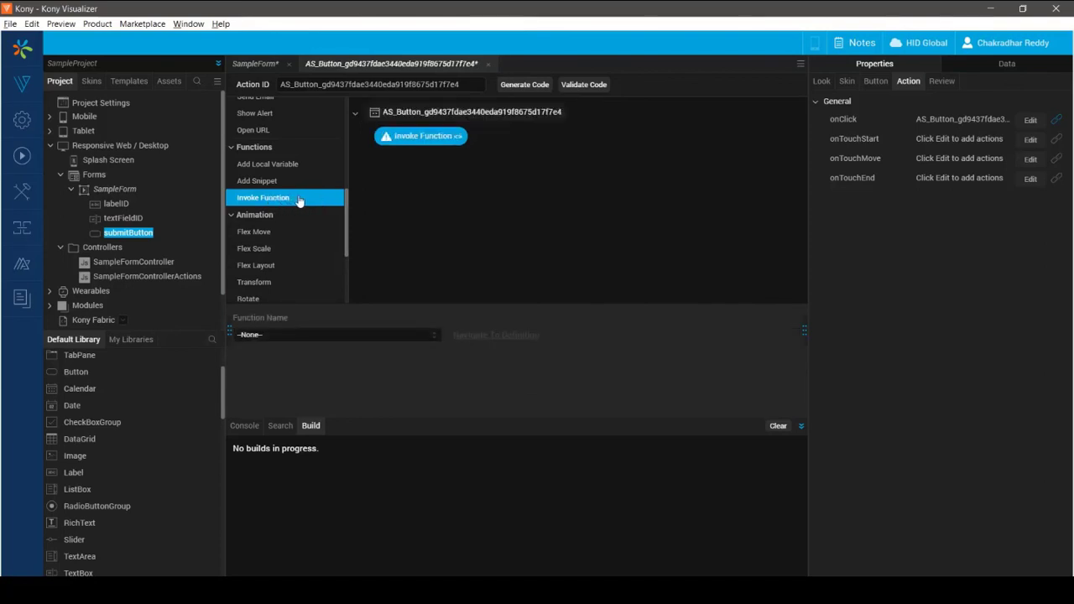
left_click(427, 336)
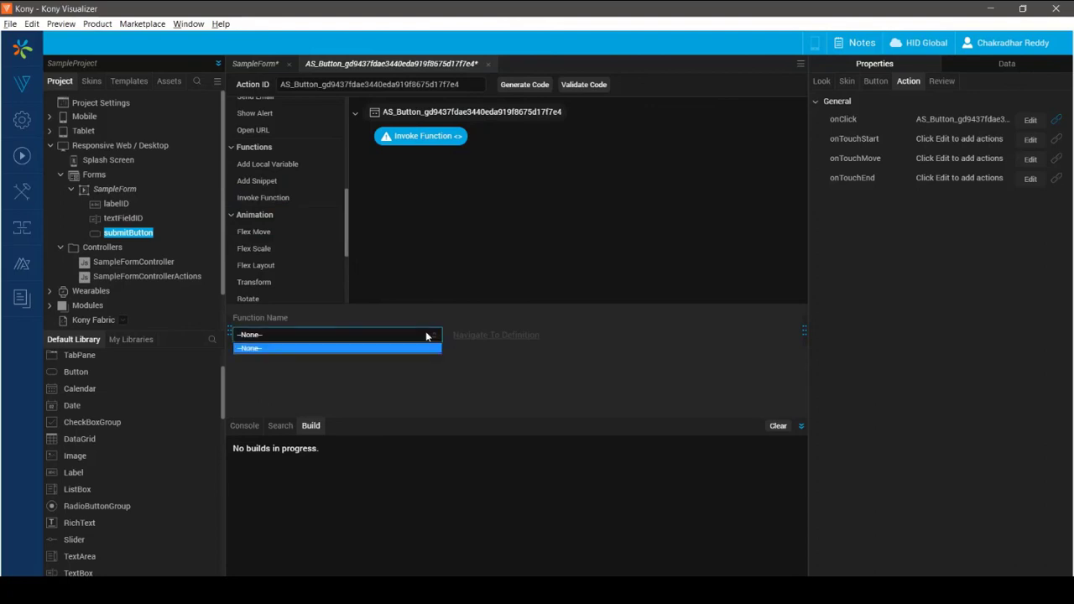
left_click(427, 336)
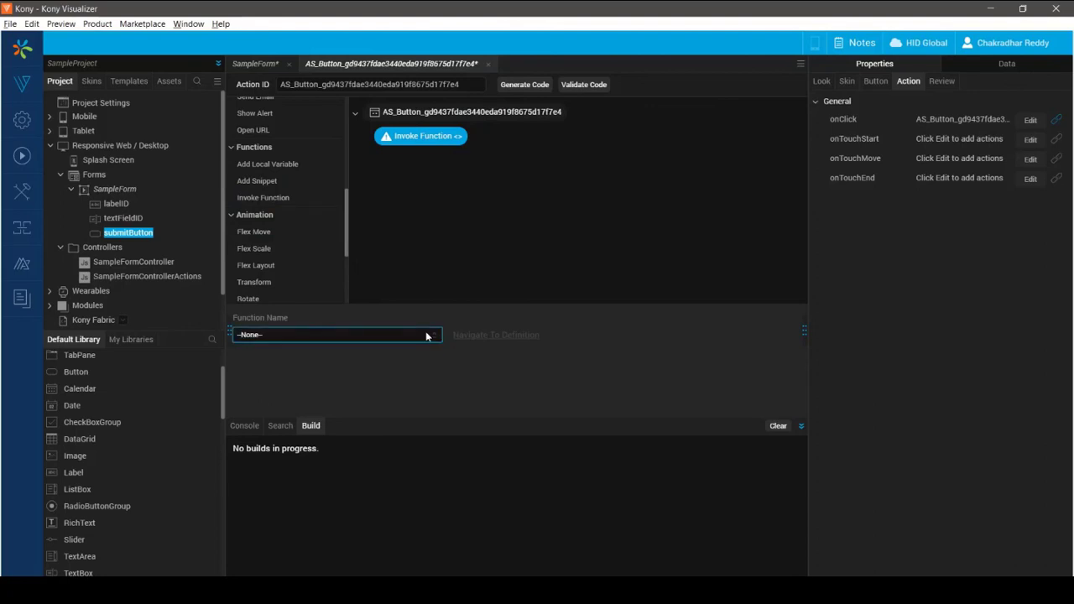
View the Submit button's review notes, then return to the SampleForm canvas and select the form itself
left_click(941, 83)
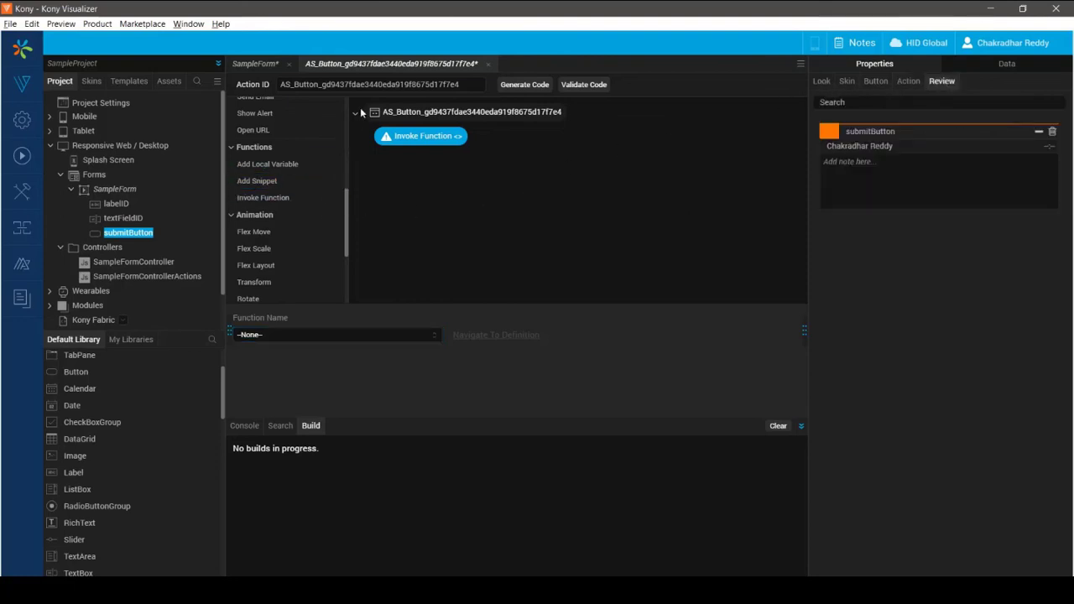
left_click(264, 65)
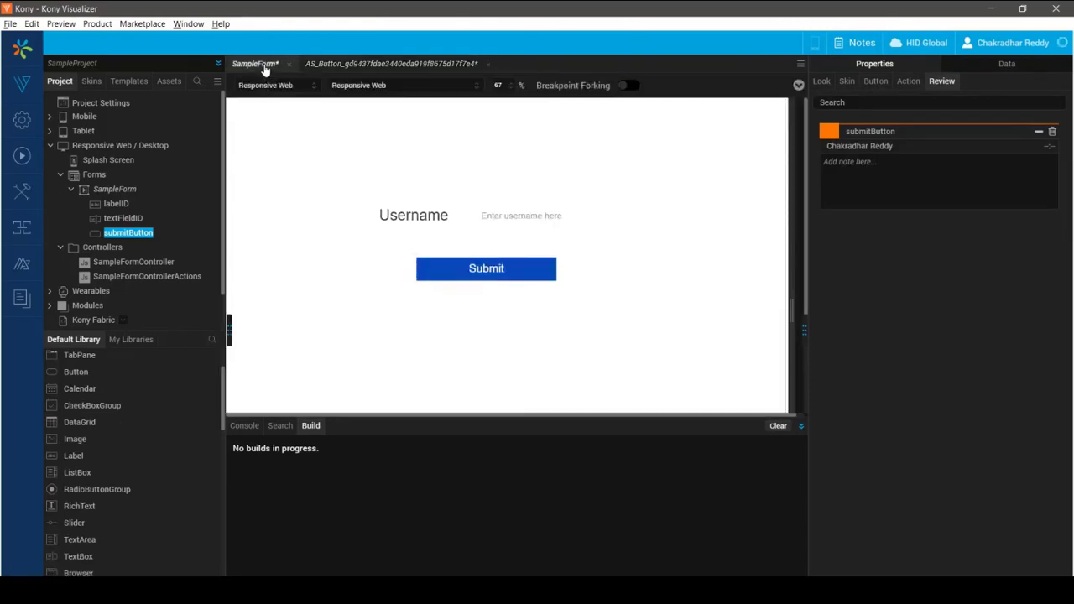
left_click(683, 256)
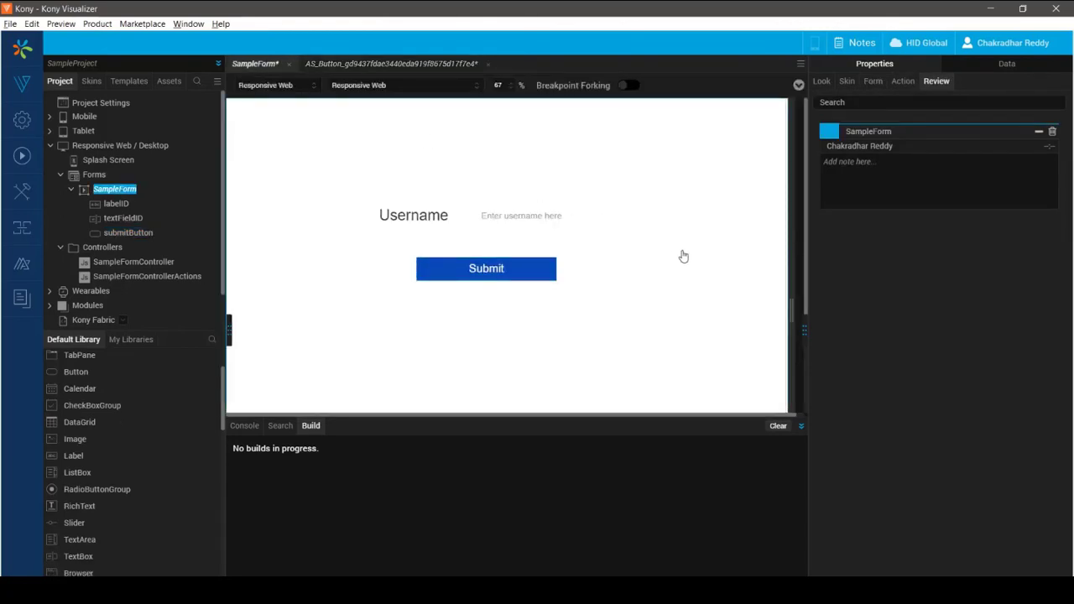